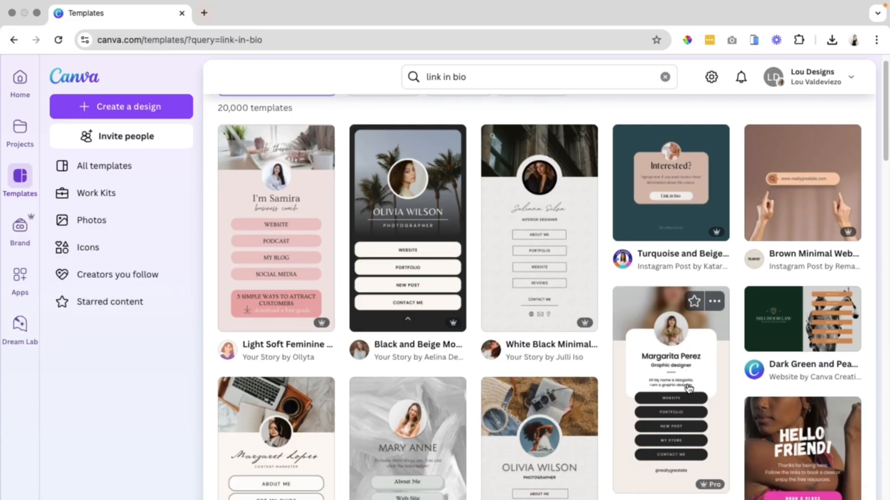
Browse the link in bio template results and open the Beige & Black Minimalist Elegant link-in-bio template.
scroll(688, 386, down, 5)
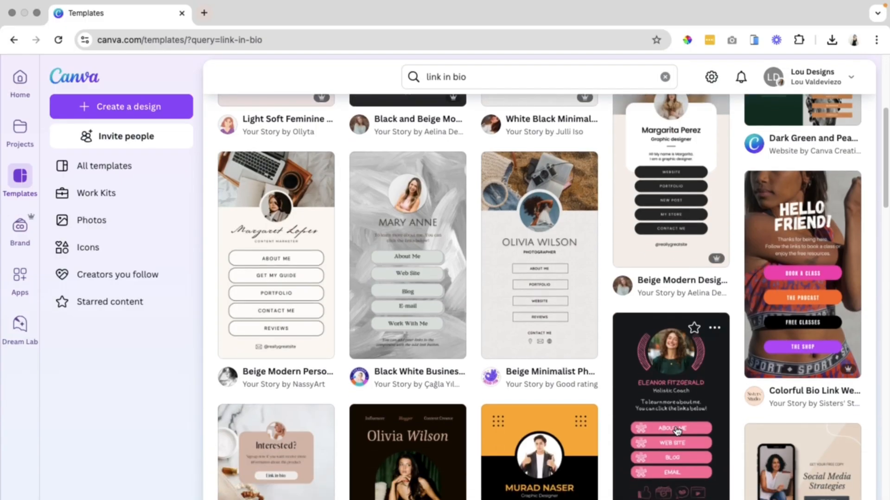
scroll(677, 429, down, 6)
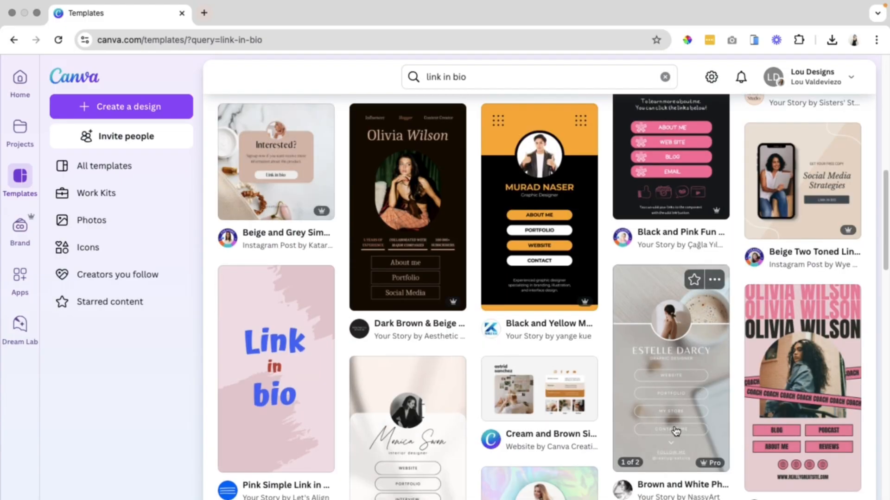
scroll(675, 431, down, 6)
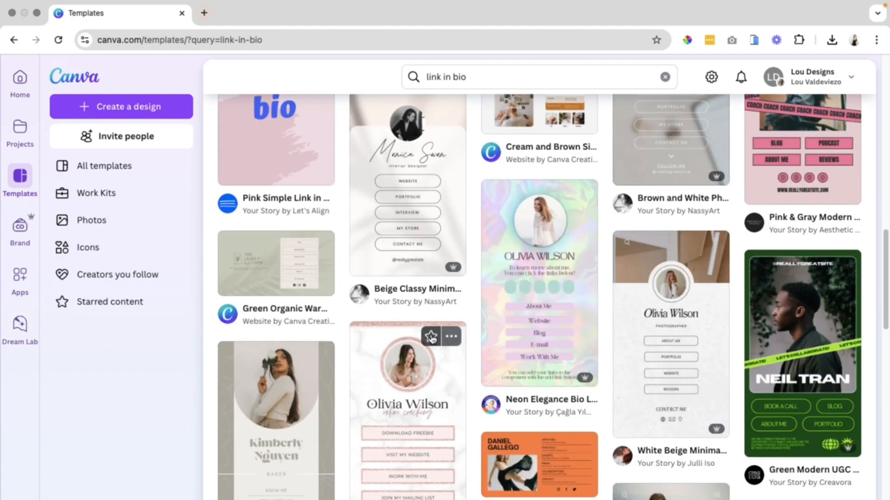
scroll(419, 373, down, 2)
scroll(418, 373, down, 4)
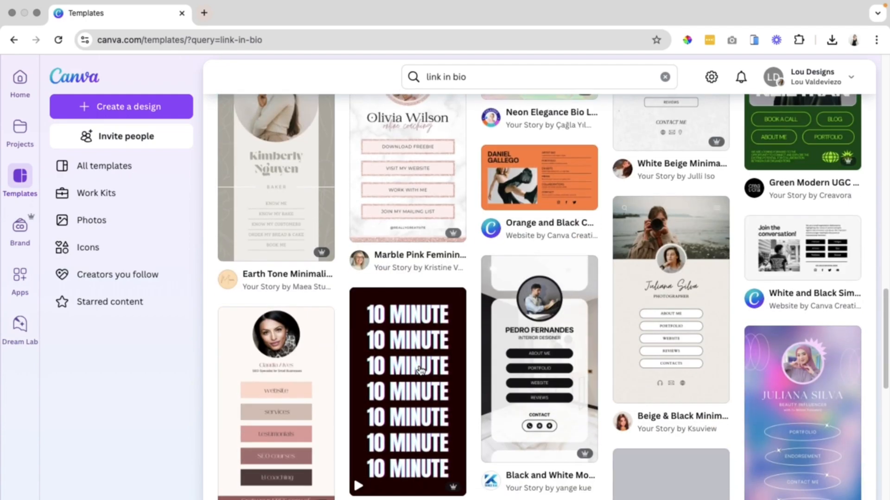
scroll(495, 475, down, 3)
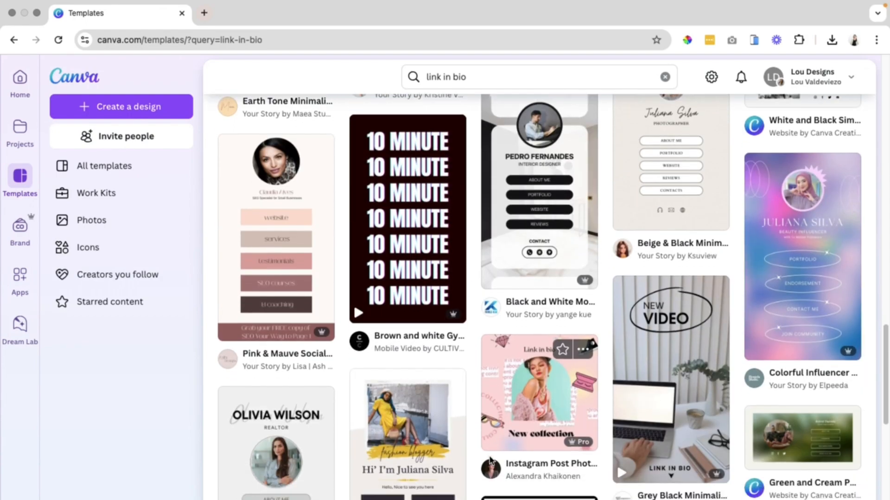
scroll(672, 246, up, 3)
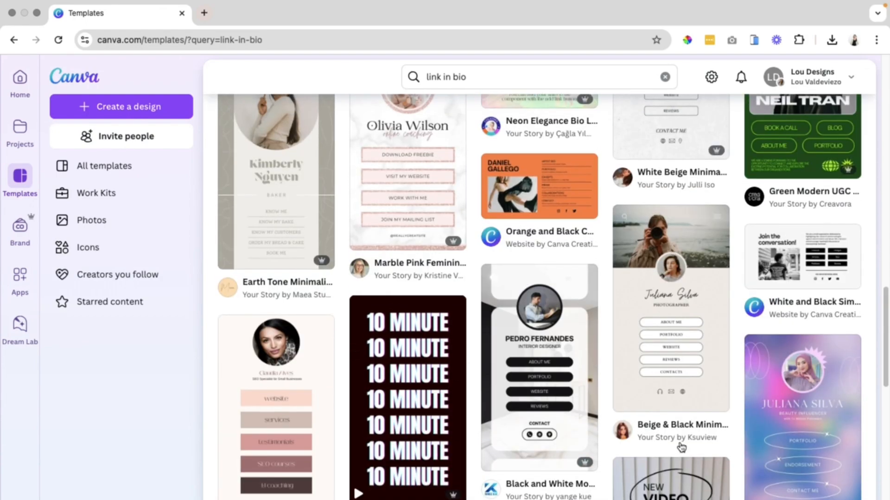
scroll(621, 251, down, 3)
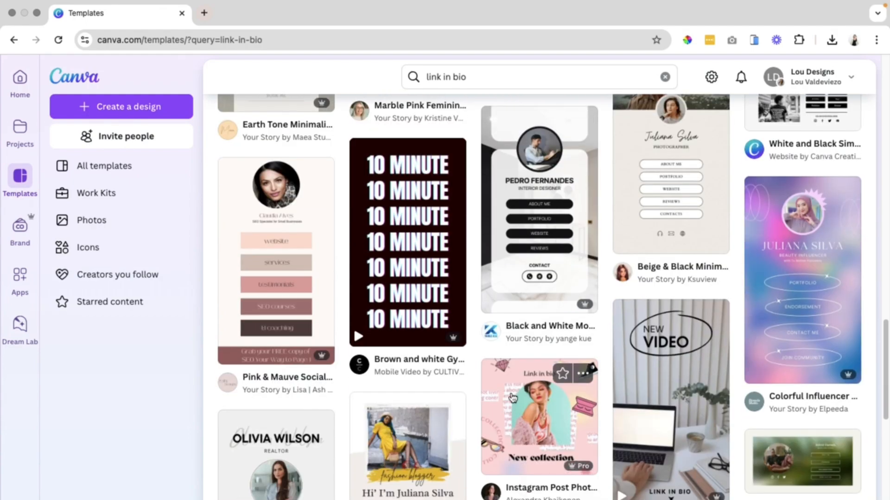
scroll(663, 208, up, 3)
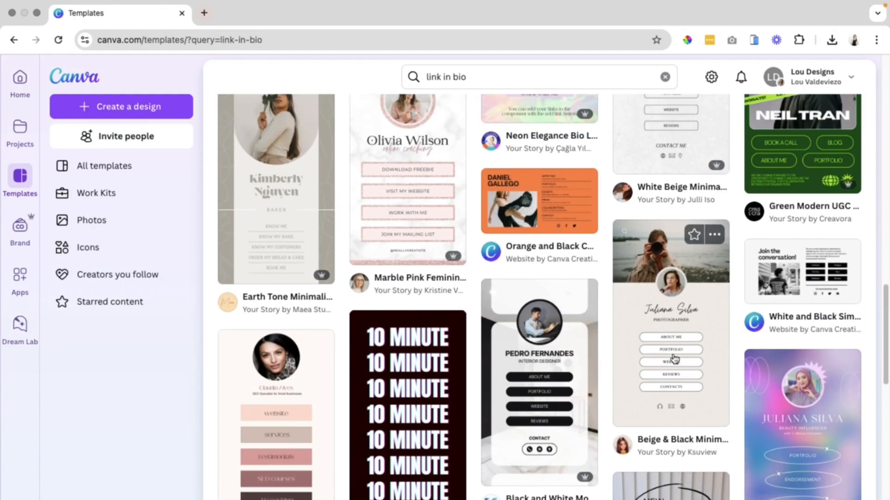
click(674, 359)
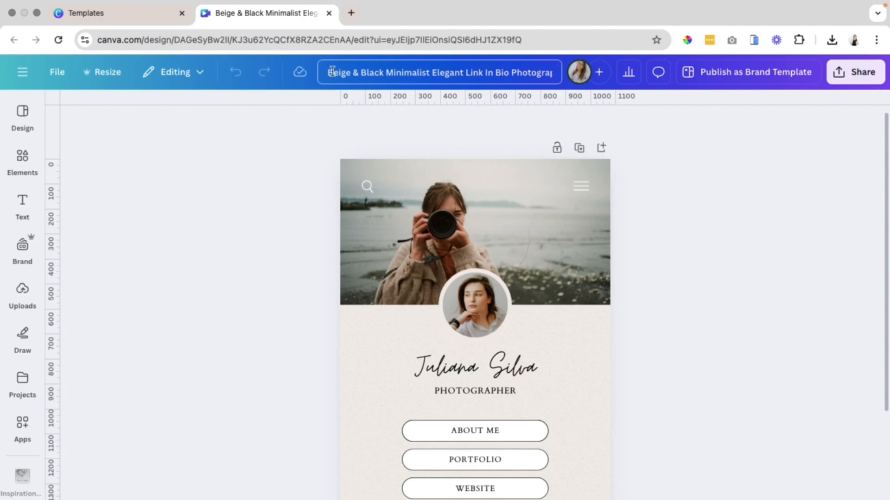
Rename the design as Lou-designs-link-in-bio.
drag(344, 72, 554, 72)
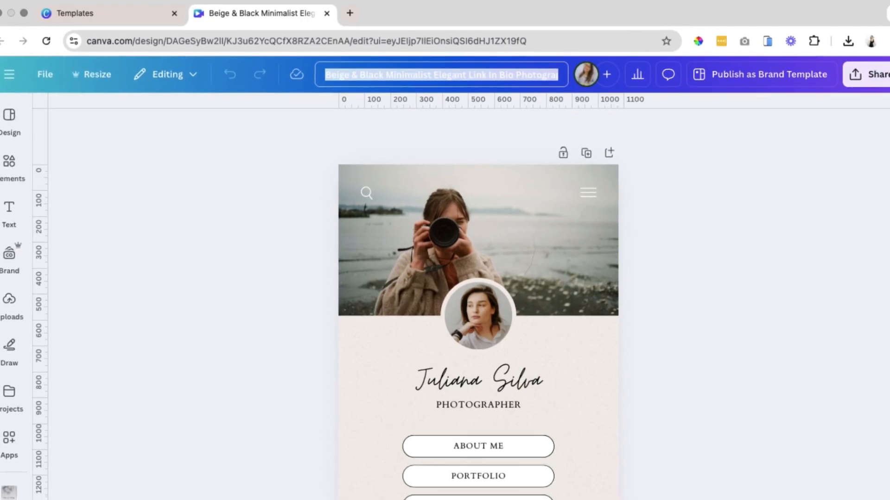
text(Lou)
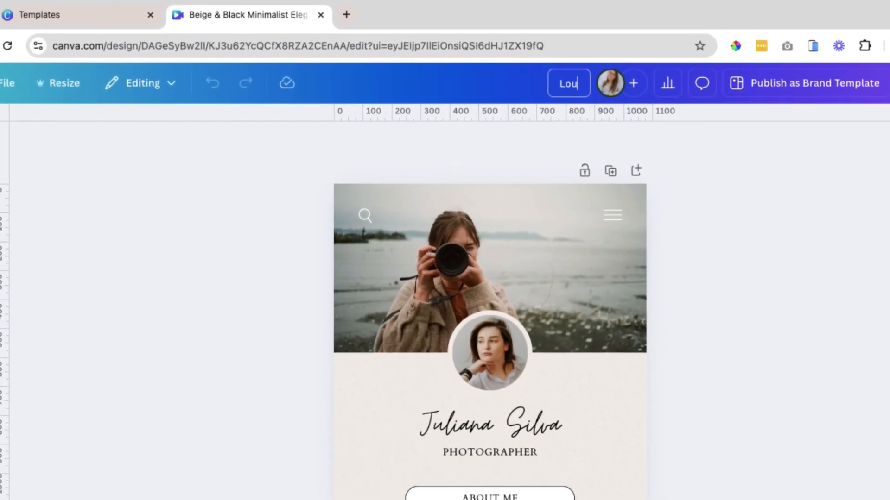
text(-designs-)
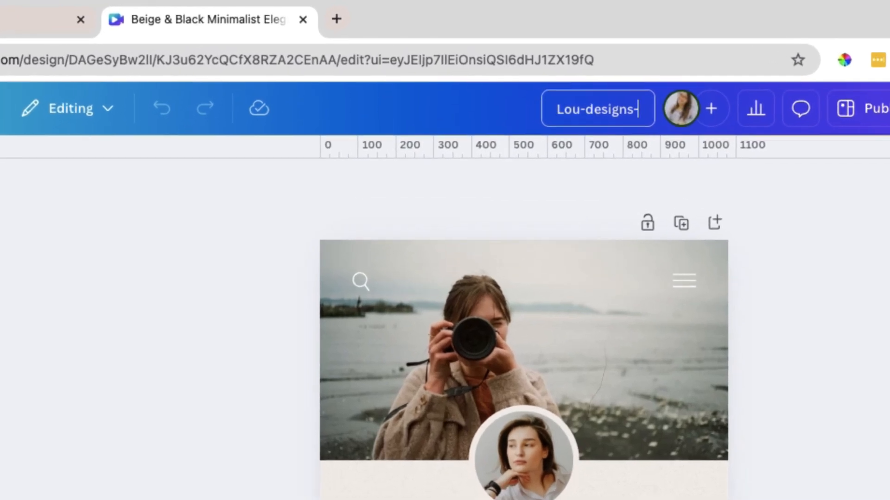
text(link)
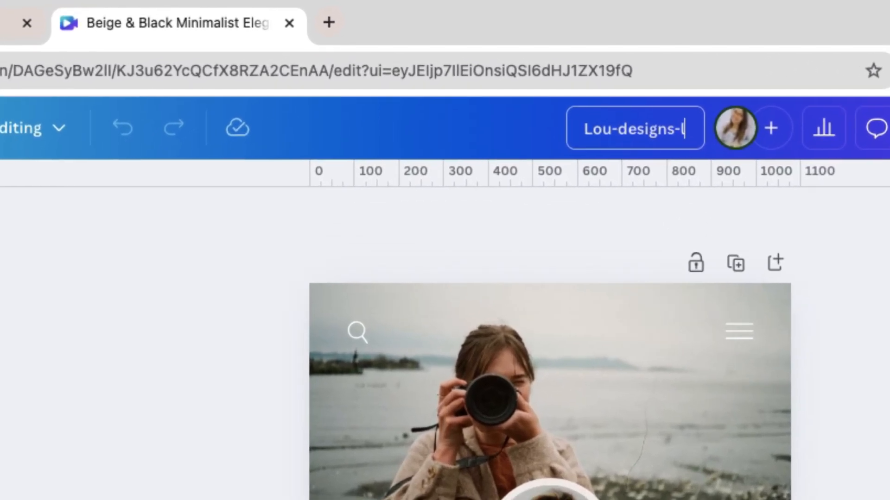
text(-in-bio)
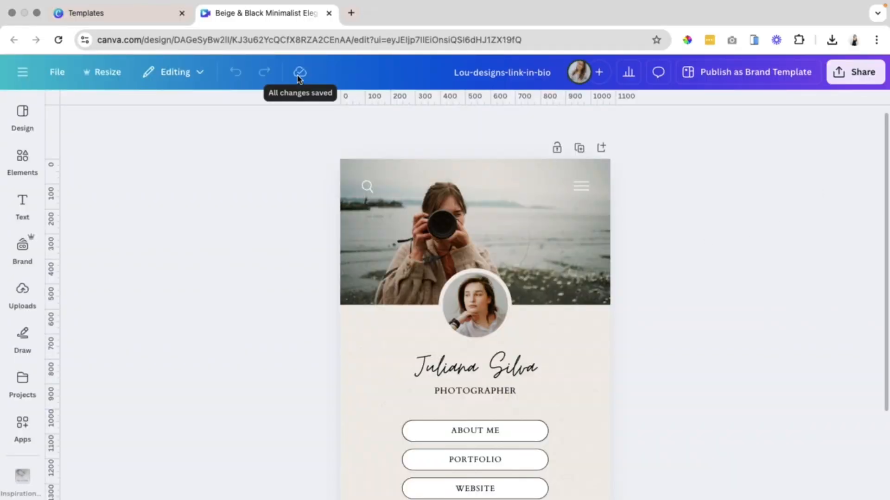
Scroll through the template and inspect its header photo and layout.
scroll(624, 394, down, 2)
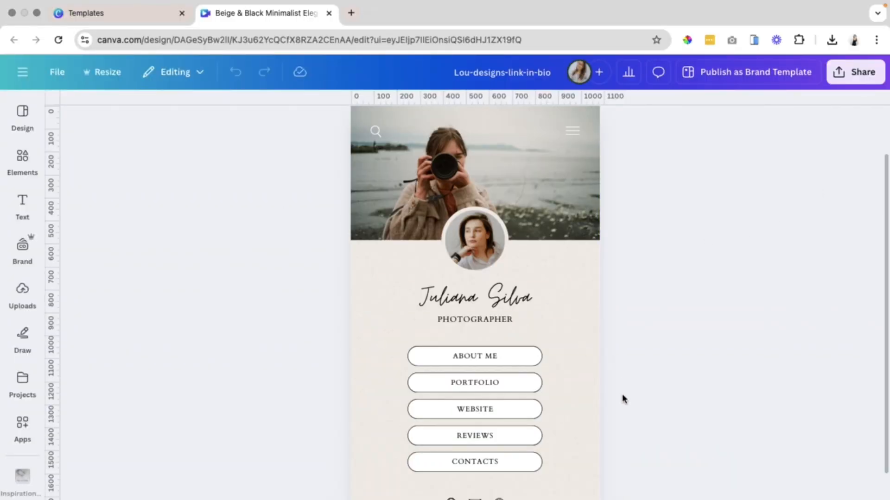
scroll(622, 397, down, 1)
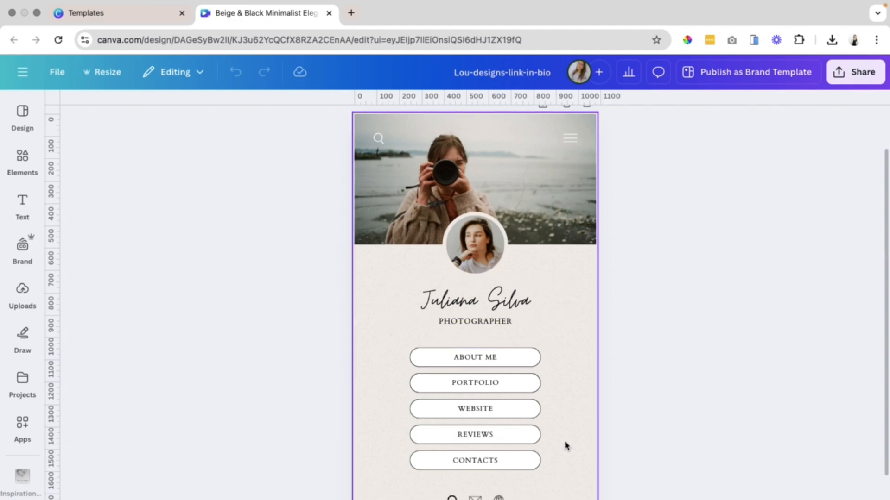
scroll(564, 440, down, 1)
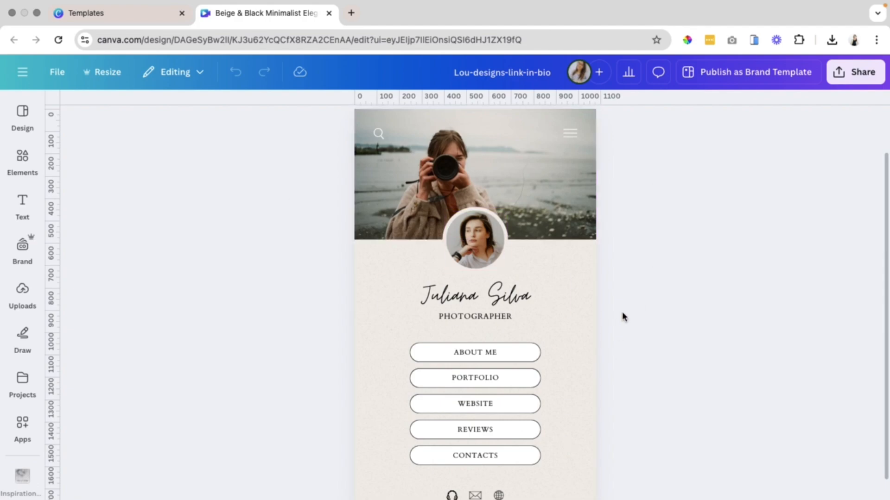
scroll(623, 316, down, 2)
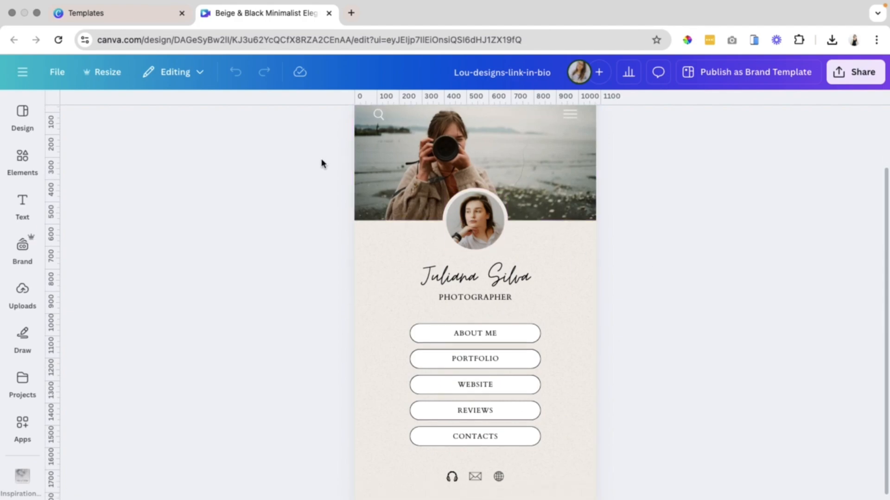
scroll(322, 167, up, 3)
click(468, 166)
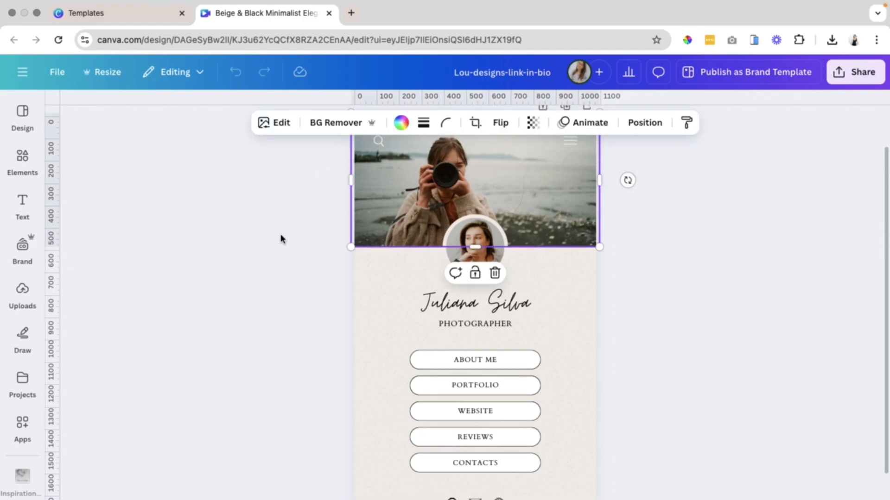
click(245, 295)
click(524, 208)
click(634, 242)
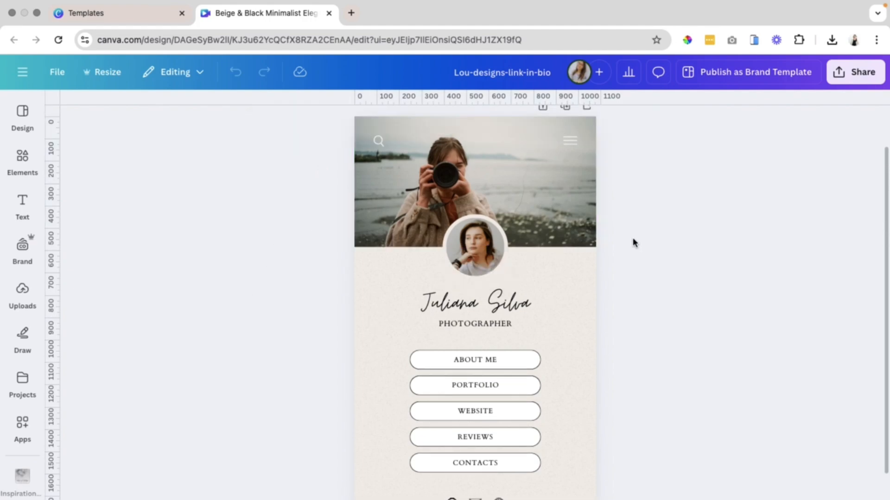
Delete the menu icon and the search icon from the header photo.
click(571, 141)
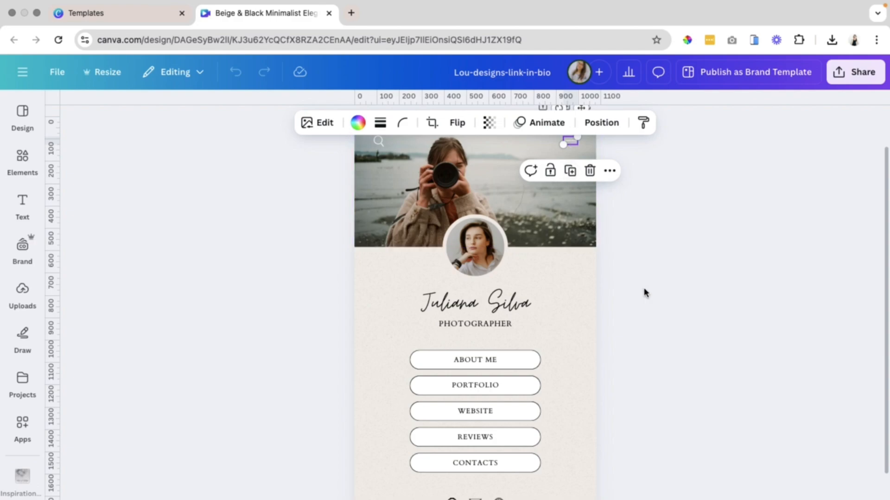
click(644, 263)
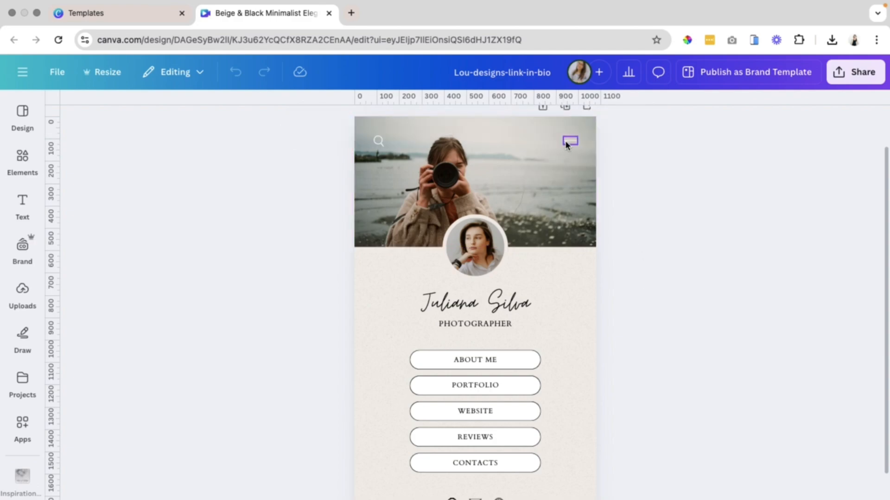
click(566, 145)
key(Delete)
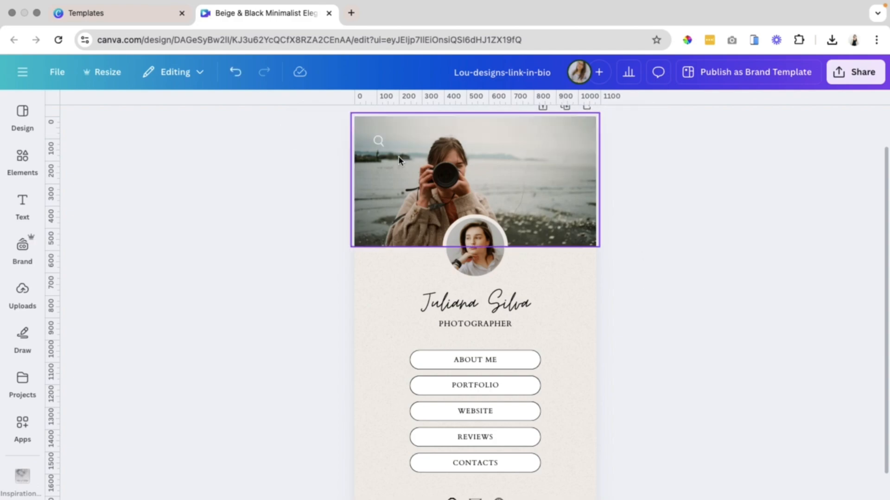
click(378, 142)
key(Delete)
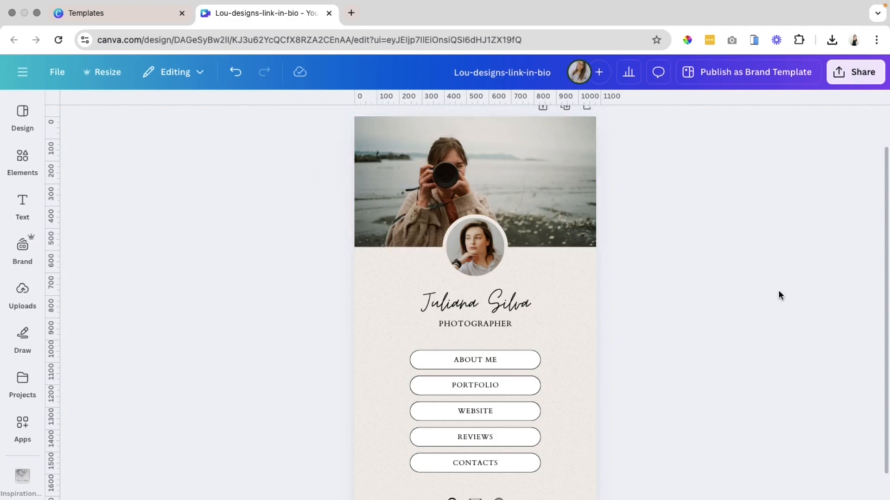
Inspect the name, title, link buttons and footer icons of the template.
click(456, 308)
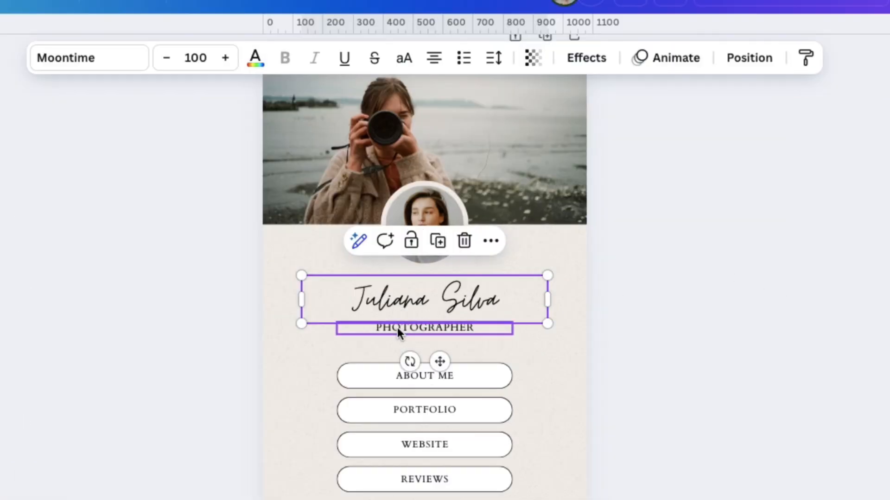
click(397, 330)
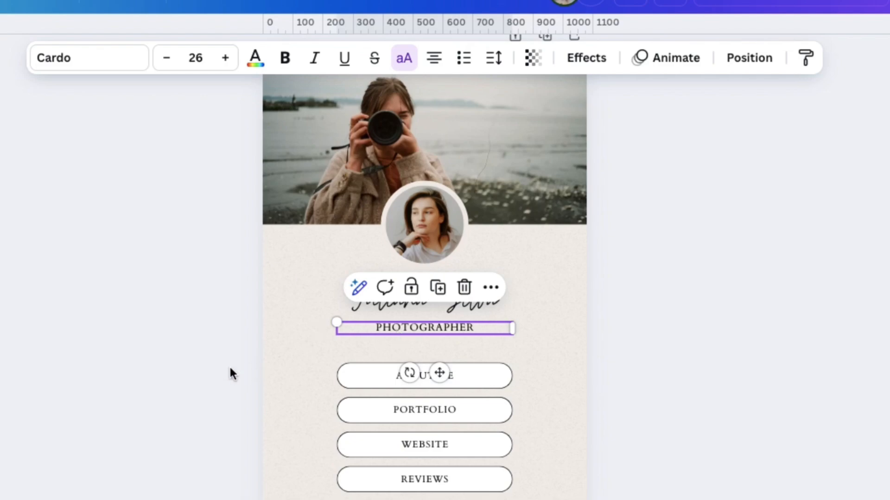
click(254, 352)
click(402, 329)
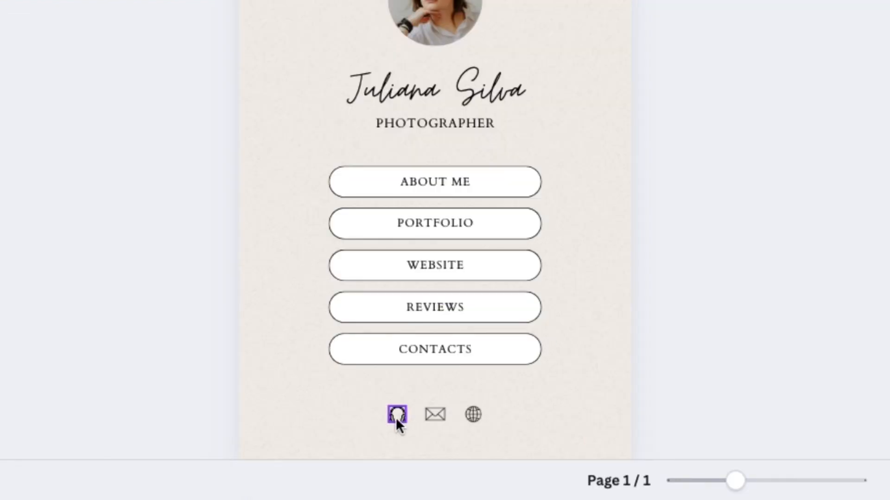
click(397, 416)
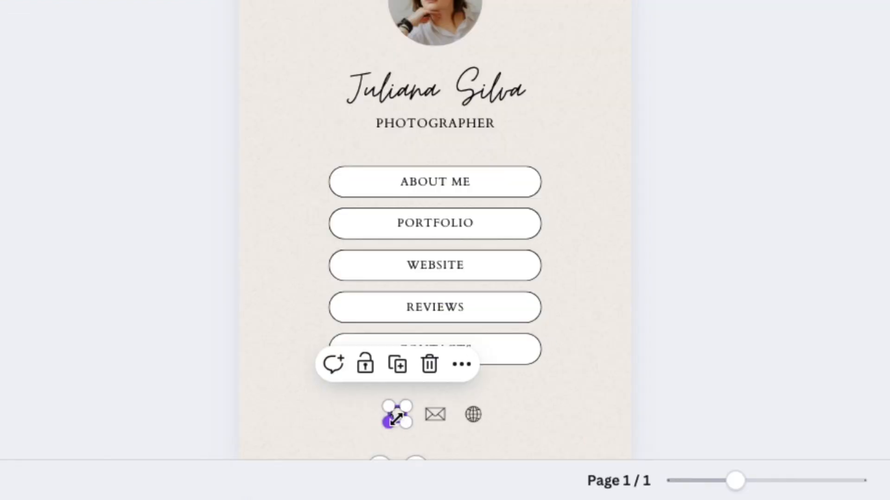
click(439, 411)
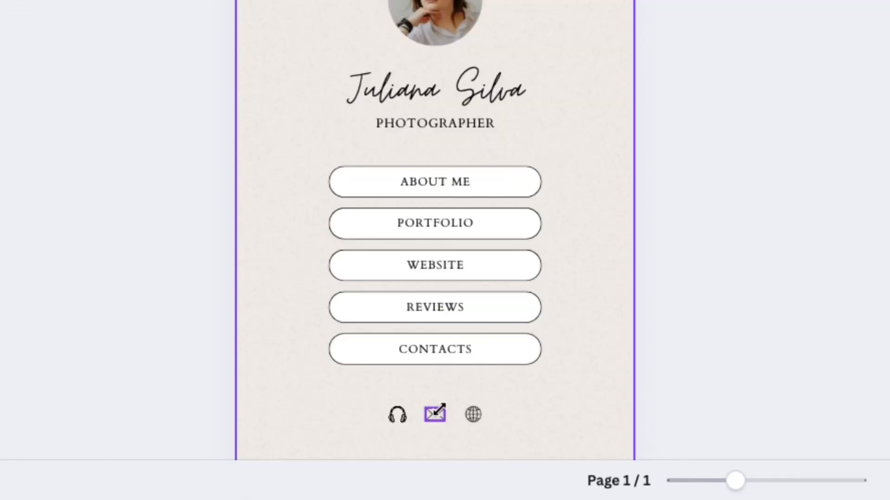
click(472, 413)
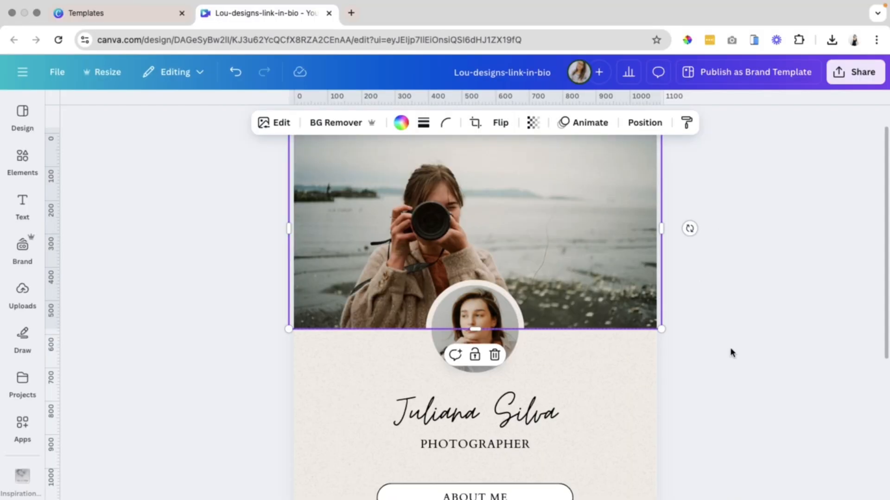
click(731, 353)
scroll(260, 220, up, 1)
scroll(655, 372, down, 5)
scroll(662, 486, down, 3)
scroll(635, 453, up, 6)
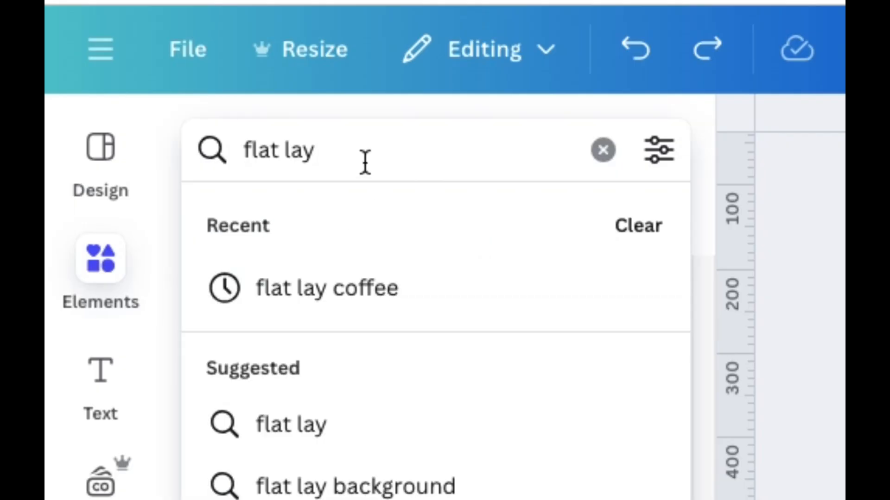
Search elements for flat lay teal photos and place one as the header photo.
text(teal)
key(Return)
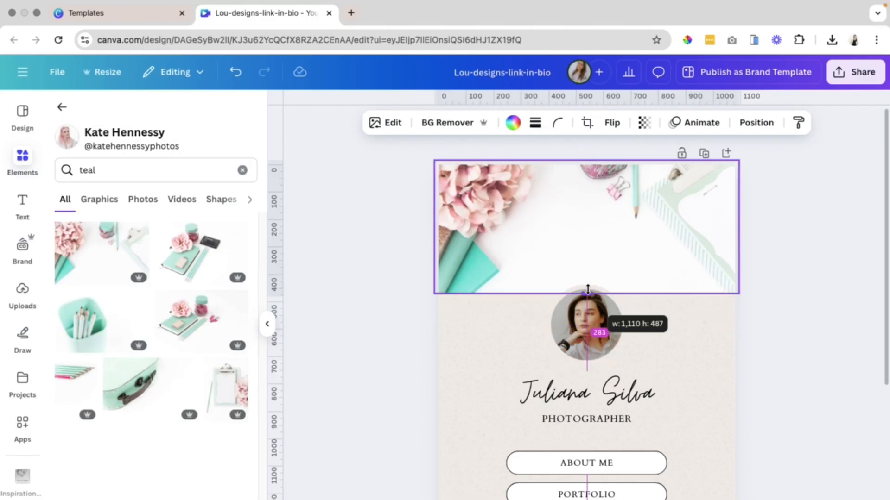
drag(586, 291, 587, 273)
click(776, 361)
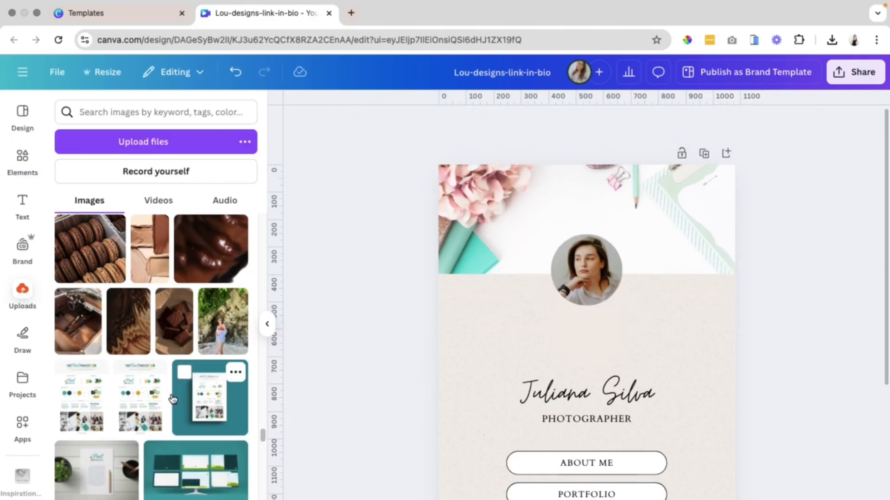
Replace the profile picture with an uploaded beach photo and adjust its crop inside the circle.
drag(83, 441, 580, 284)
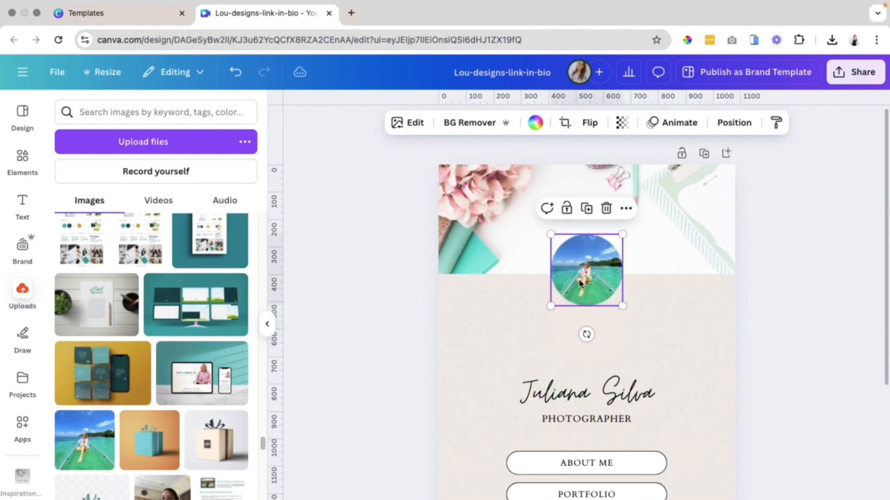
double_click(580, 282)
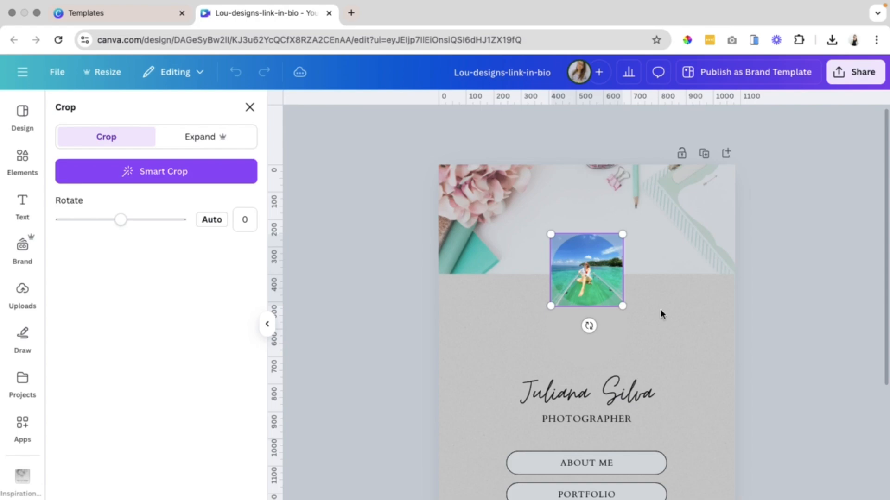
drag(622, 306, 669, 362)
drag(626, 323, 598, 288)
click(460, 252)
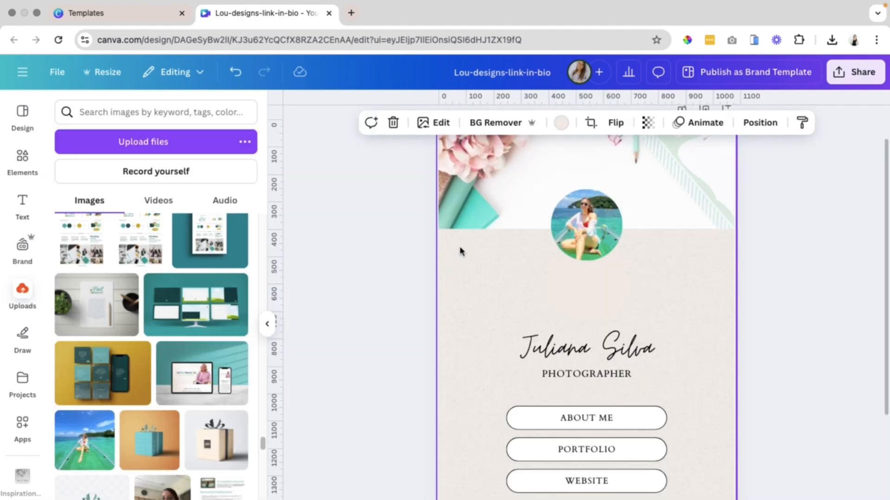
Switch the color palette to the Lou Designs 2025 brand kit and set the page background to its light teal.
click(560, 123)
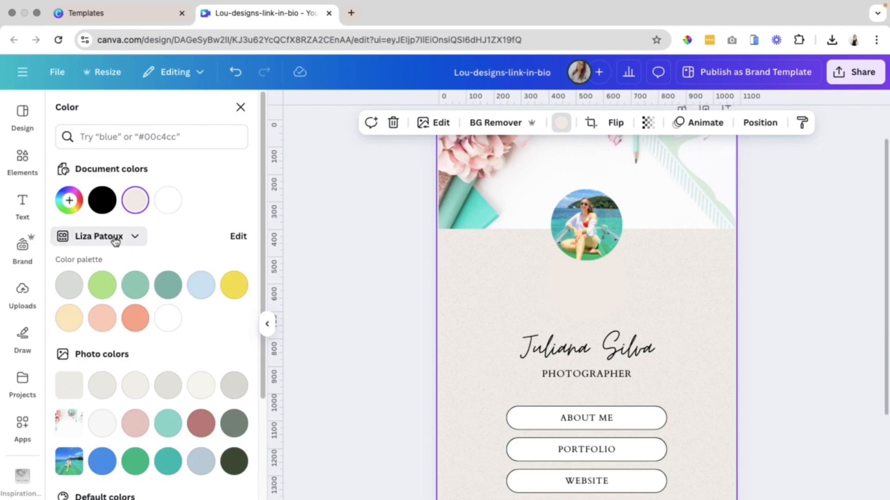
click(115, 237)
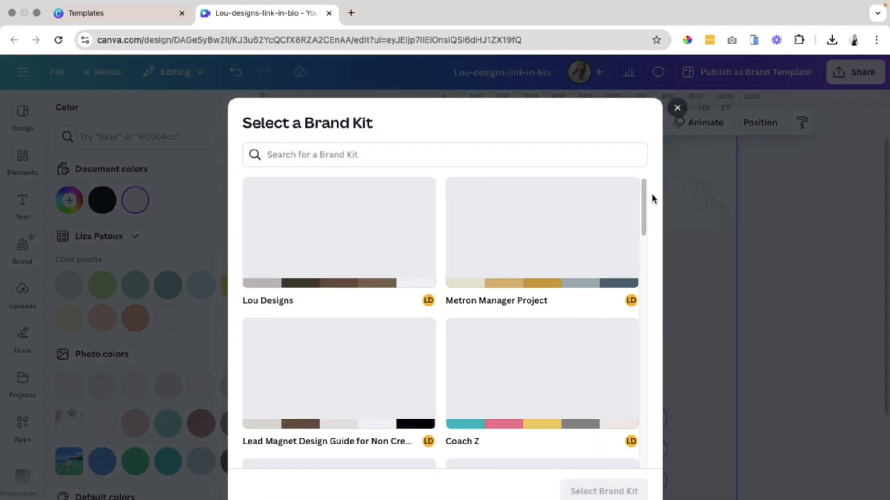
drag(646, 198, 635, 462)
scroll(635, 462, down, 15)
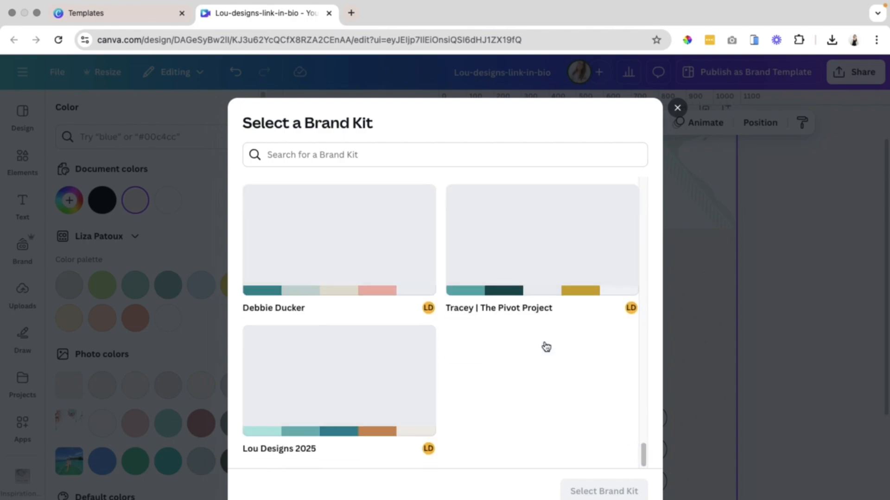
click(282, 401)
click(584, 491)
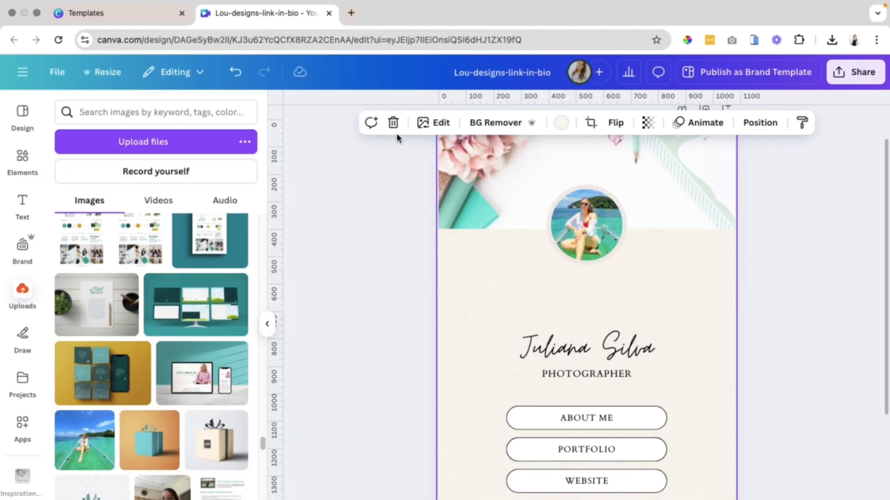
click(561, 122)
click(142, 319)
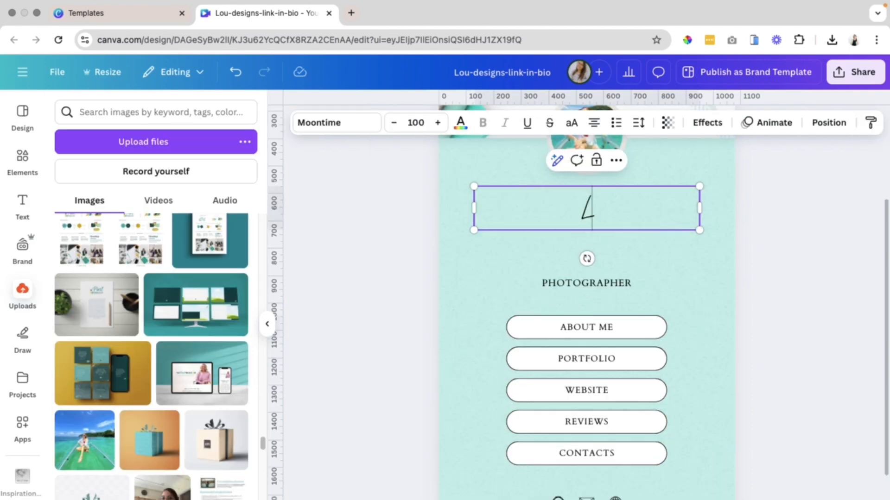
Replace the name with "LOU DESIGNS" and set its font to IvyPresto Display.
text(esg)
key(BackSpace)
text(igns)
click(324, 122)
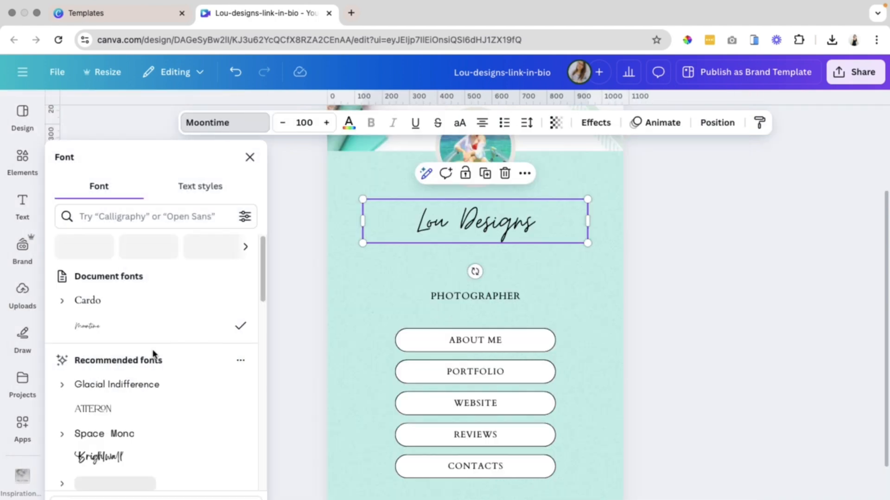
scroll(124, 407, down, 1)
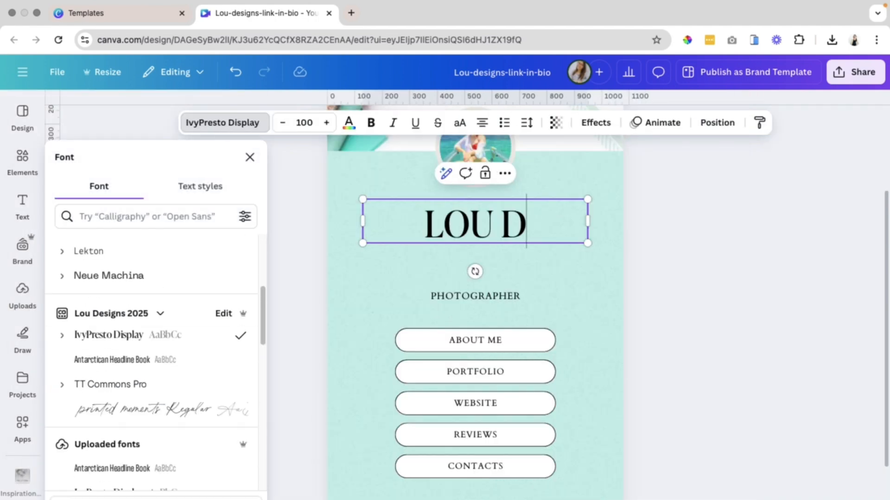
text(ESIGNS)
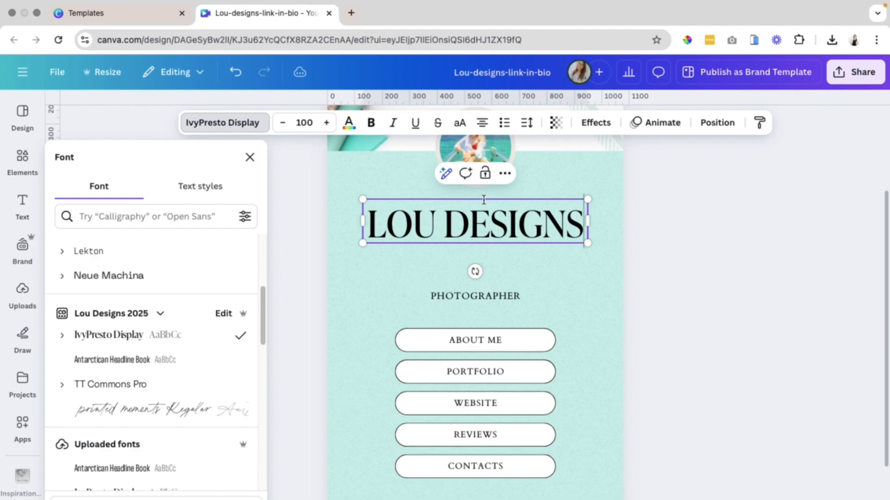
Resize the LOU DESIGNS heading and color it dark teal from the brand kit.
click(752, 233)
drag(587, 243, 541, 234)
drag(448, 225, 471, 226)
click(348, 123)
click(135, 336)
click(299, 284)
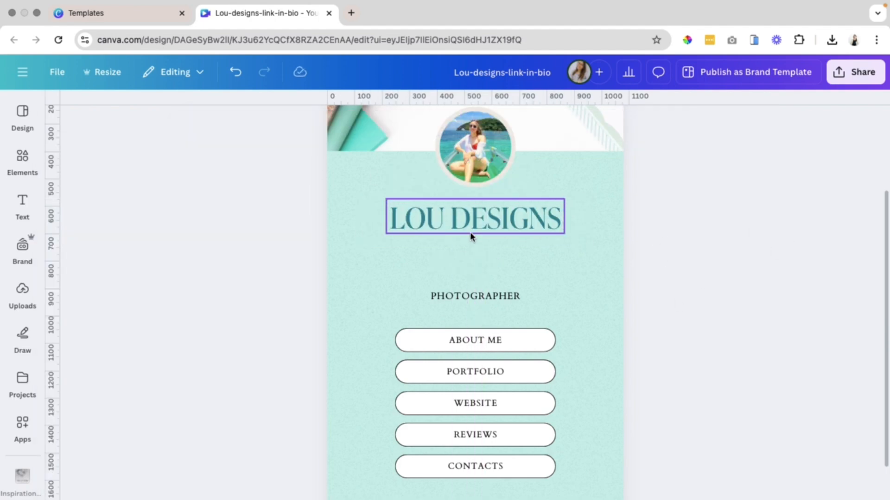
Move the PHOTOGRAPHER title up under the heading and set its font to Glacial Indifference.
drag(452, 297, 452, 246)
click(224, 122)
click(122, 216)
text(GLACIAL)
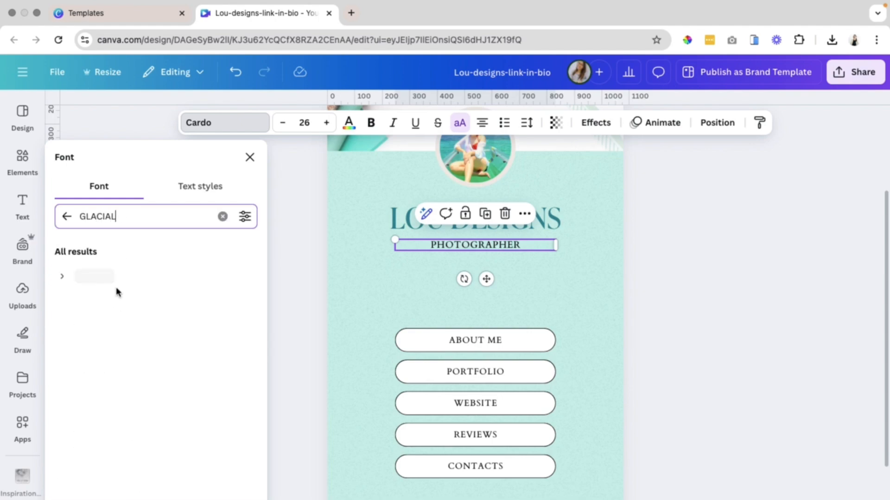
click(116, 276)
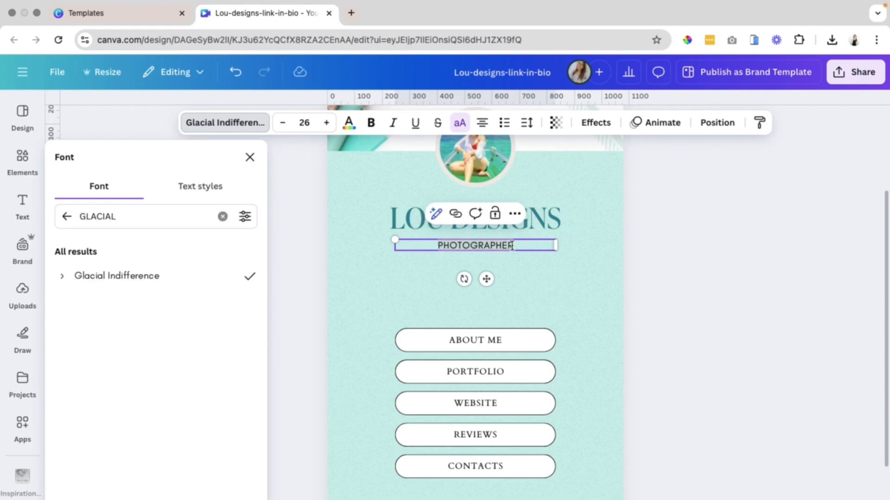
click(249, 162)
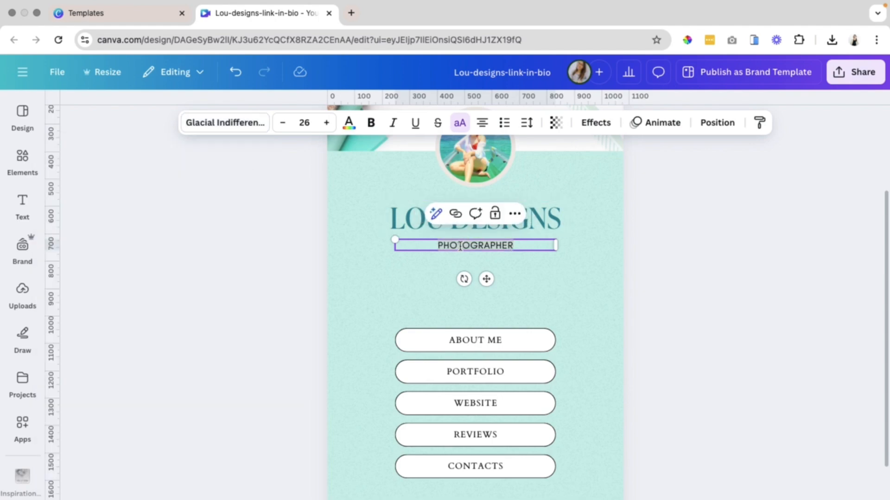
Change the title text to "WEBSITE & FUNNEL DESIGNER" and make it bold.
text(WEB)
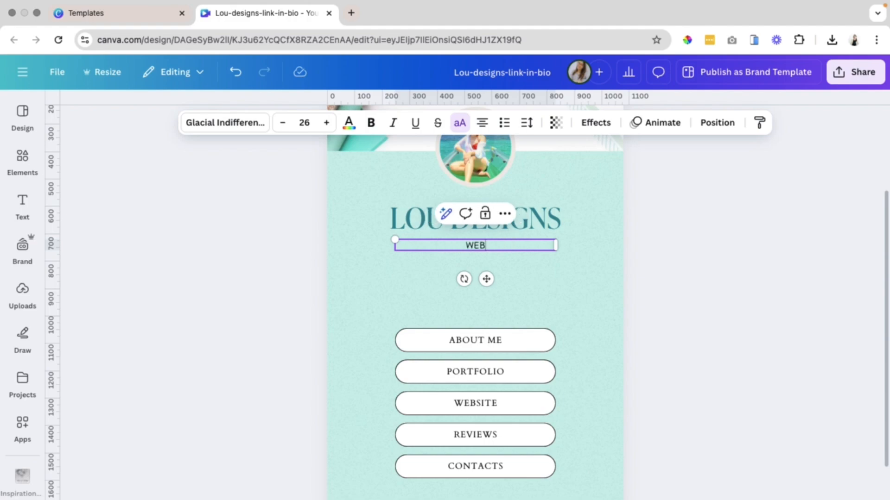
text(SITE & FUNNEL DESIGNER)
key(super+a)
key(super+b)
click(695, 328)
Enlarge the LOU DESIGNS heading and reposition it just above the title.
click(457, 222)
drag(385, 235, 343, 249)
drag(480, 225, 502, 217)
click(496, 322)
drag(468, 246, 467, 246)
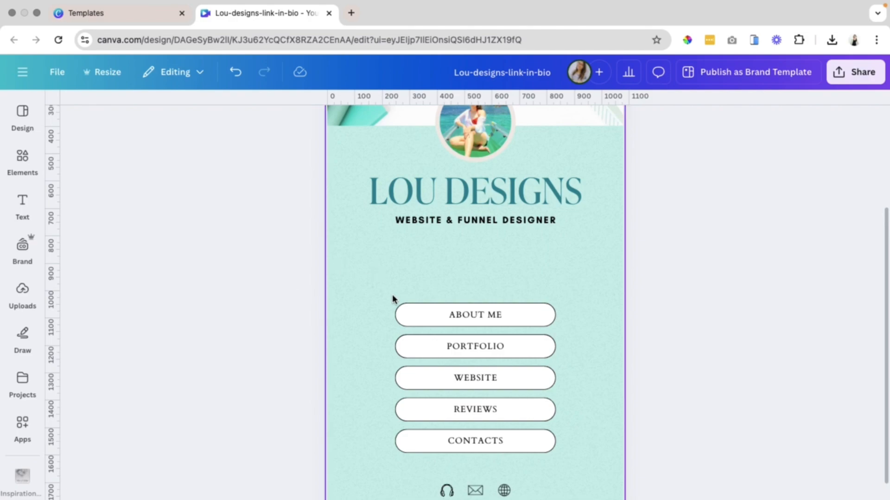
Delete the REVIEWS and CONTACTS link buttons.
drag(359, 307, 485, 322)
drag(314, 351, 476, 359)
drag(368, 380, 491, 382)
click(693, 358)
drag(352, 288, 587, 392)
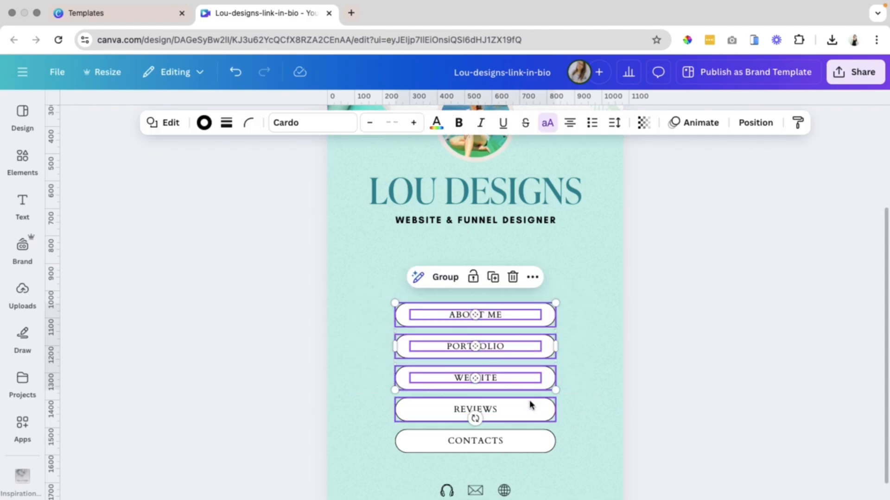
scroll(301, 427, down, 3)
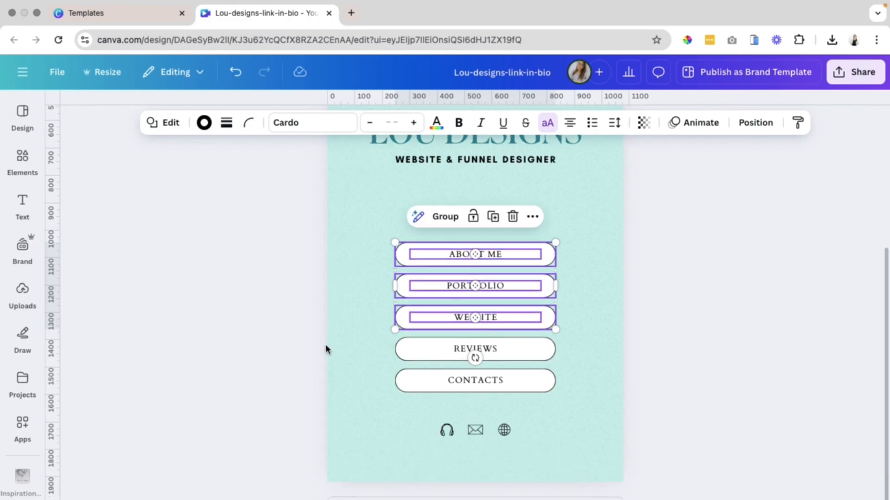
drag(319, 345, 526, 383)
key(Delete)
Widen the remaining link buttons, then delete the PORTFOLIO and WEBSITE buttons, keeping ABOUT ME.
drag(285, 235, 549, 341)
drag(396, 327, 365, 356)
click(368, 254)
scroll(246, 249, up, 2)
drag(704, 375, 427, 284)
key(Delete)
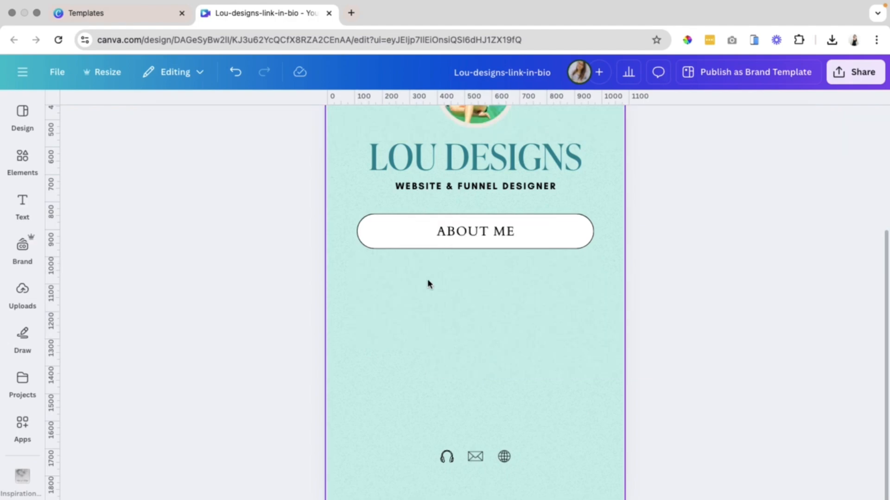
Make the ABOUT ME box taller and set its corner rounding to 0.
click(423, 250)
drag(465, 249, 468, 274)
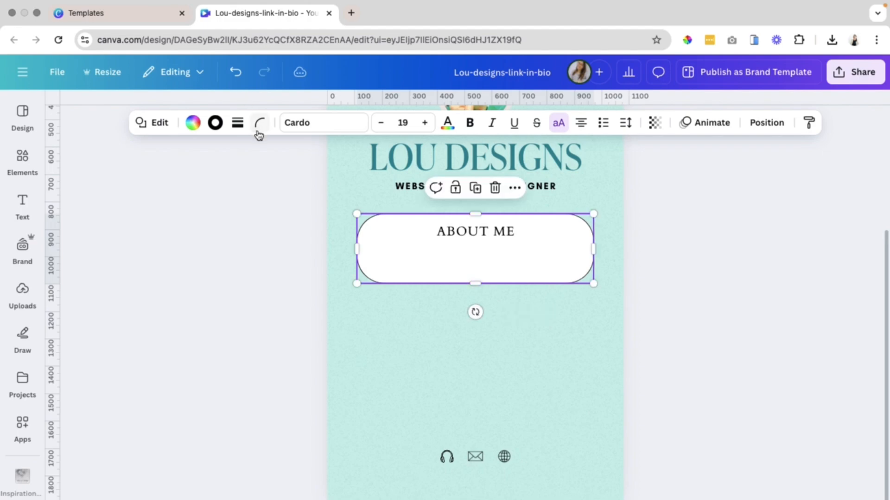
click(258, 131)
drag(286, 174, 169, 178)
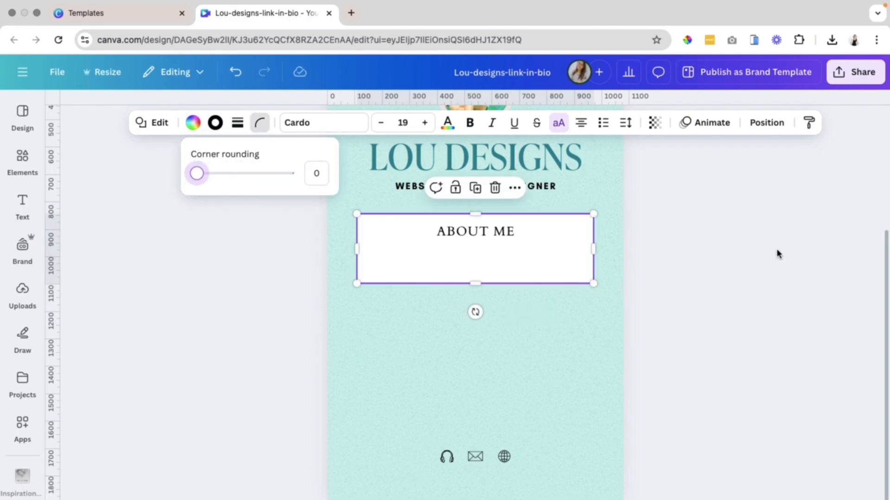
click(705, 309)
click(719, 307)
Remove the border from the ABOUT ME box.
click(501, 252)
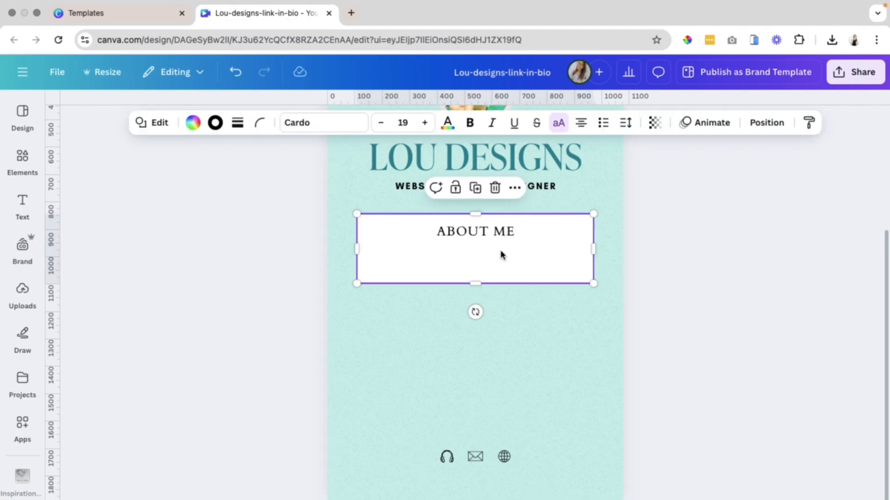
click(244, 128)
click(161, 170)
click(276, 310)
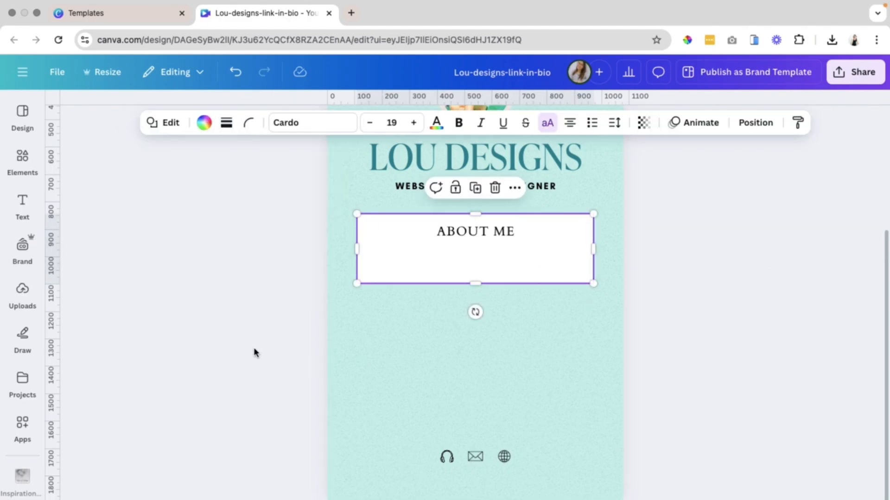
Delete the ABOUT ME text from the white box.
click(254, 351)
scroll(449, 406, up, 2)
click(480, 330)
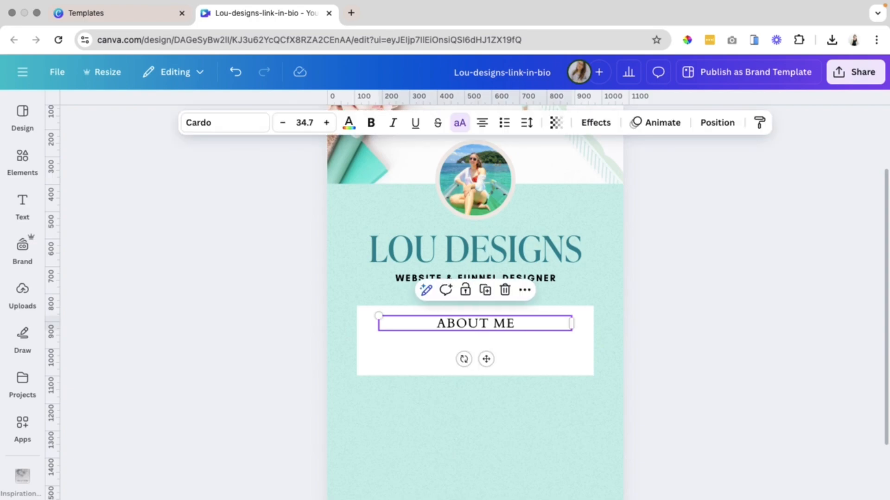
key(Delete)
scroll(630, 422, down, 3)
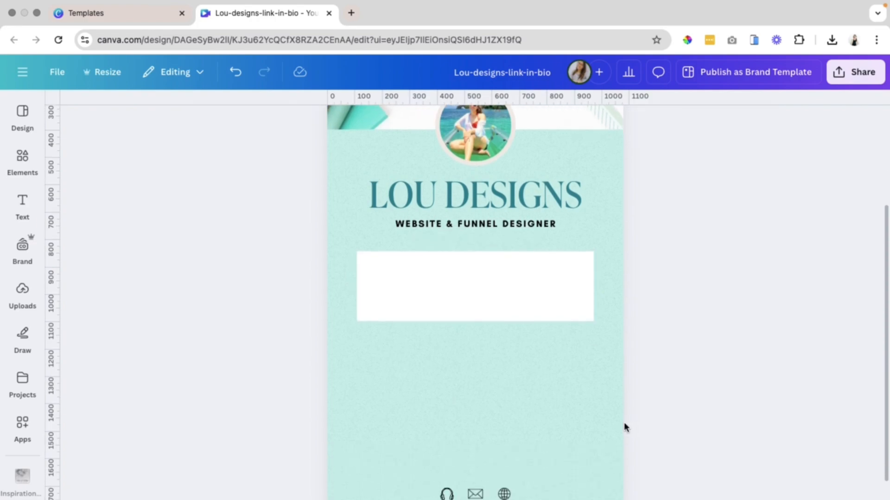
Nudge the white box slightly upward below the title.
click(461, 265)
drag(465, 262, 467, 261)
click(736, 327)
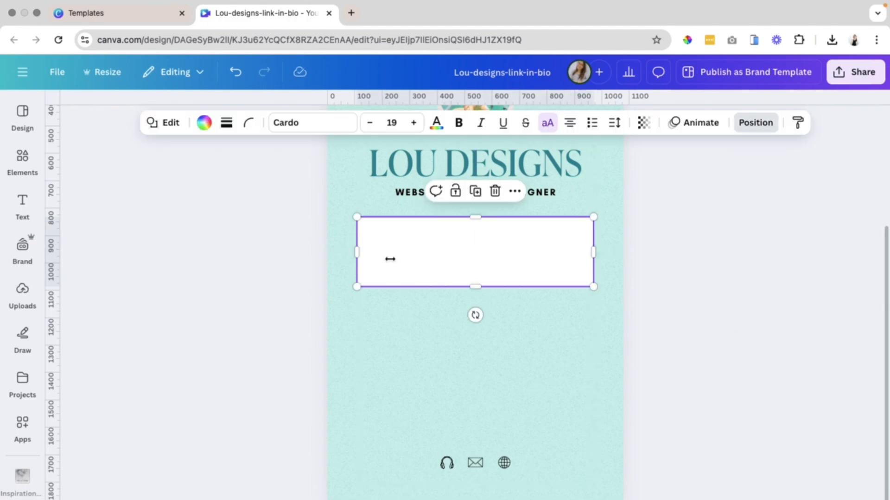
click(822, 344)
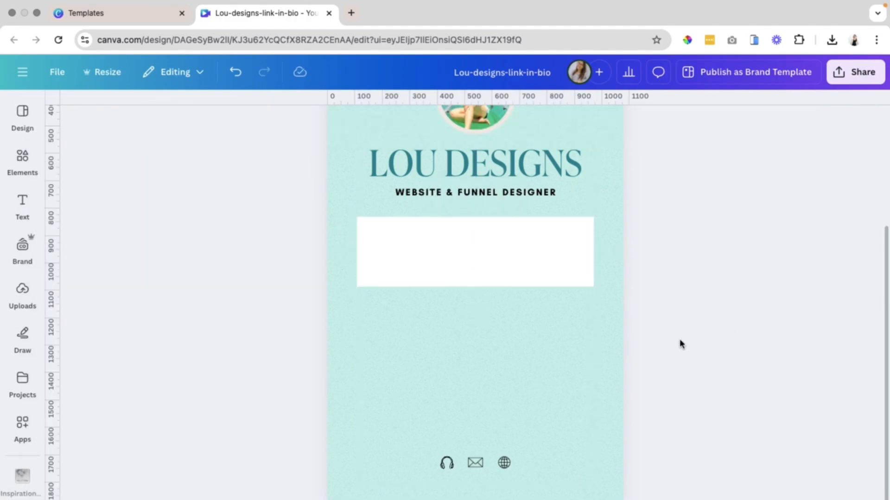
click(495, 259)
drag(495, 258, 493, 246)
click(641, 228)
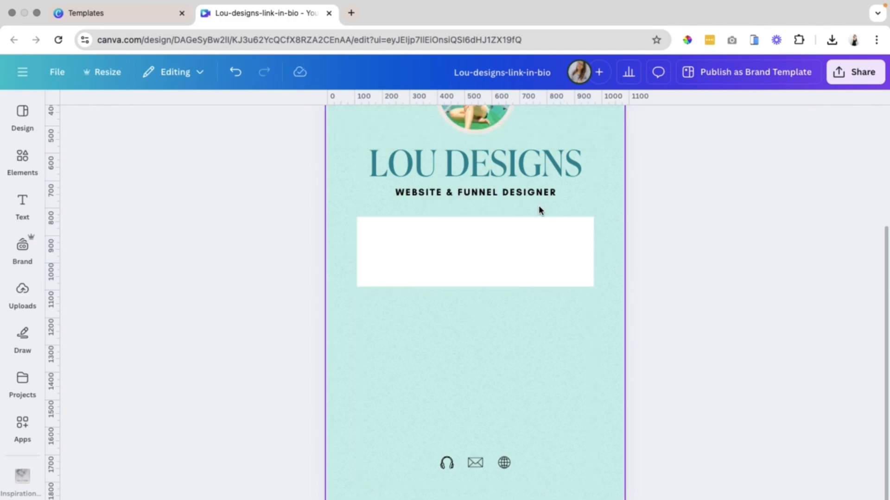
click(514, 192)
click(353, 123)
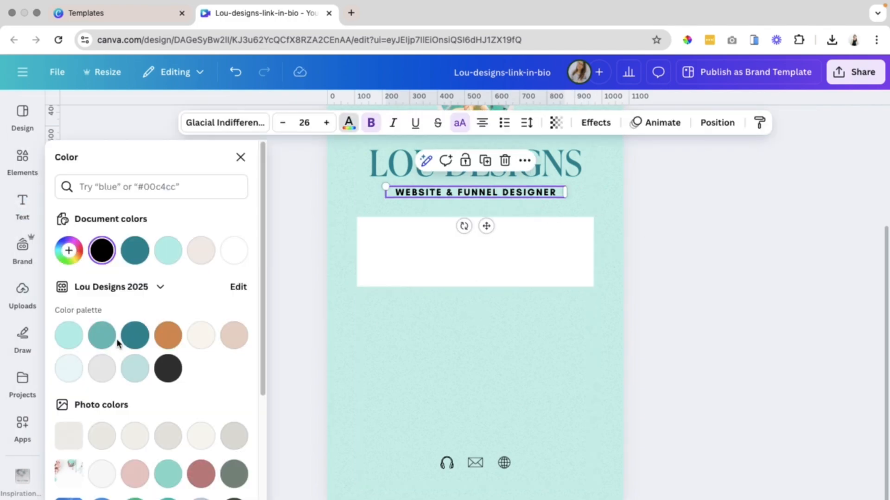
click(600, 368)
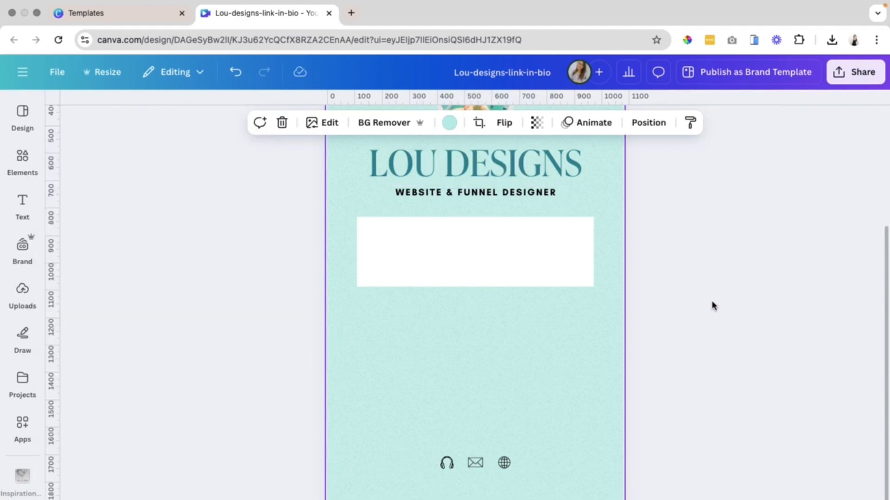
Set the white box's corner rounding to 21.
scroll(703, 325, up, 1)
click(478, 281)
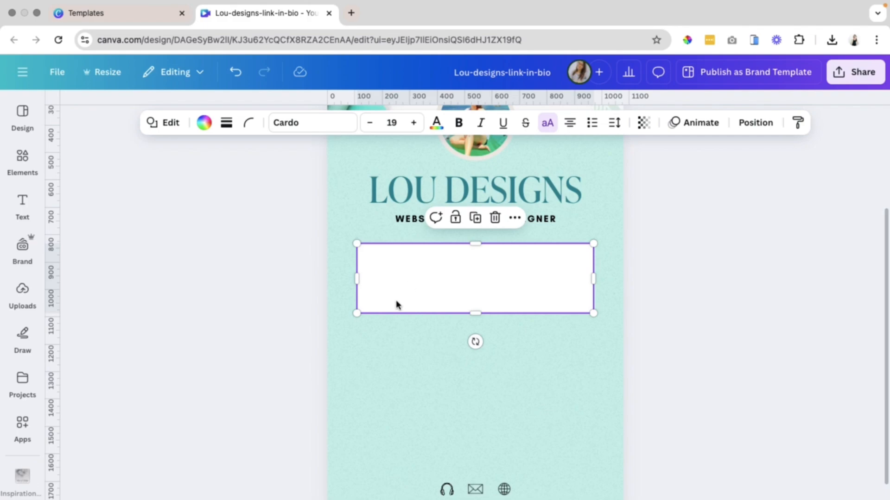
click(250, 124)
drag(190, 176, 205, 179)
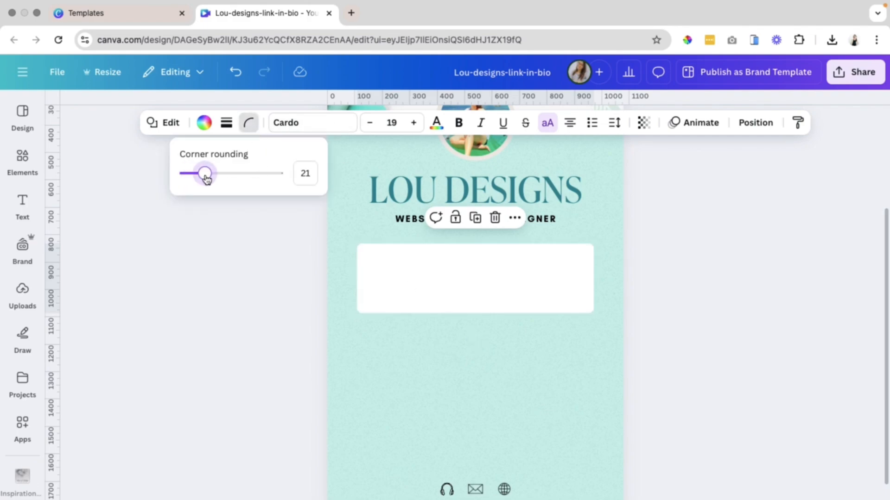
click(244, 318)
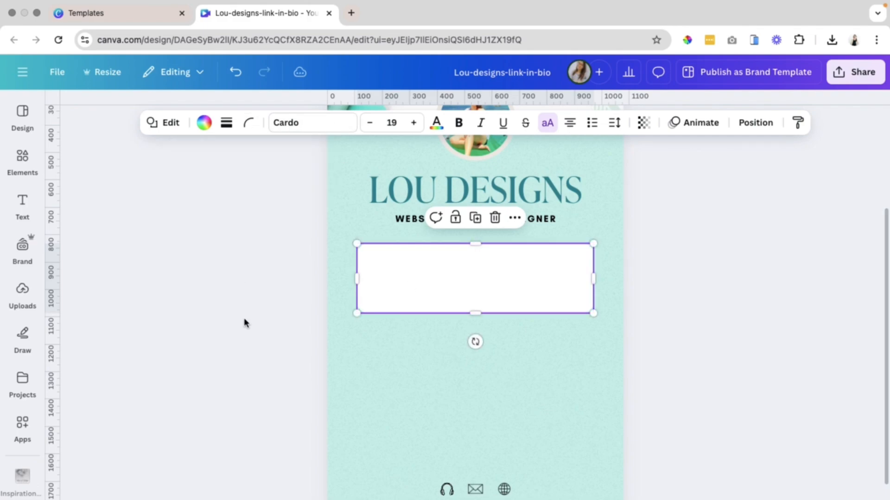
Delete the textured background image behind the page content.
click(773, 264)
click(605, 182)
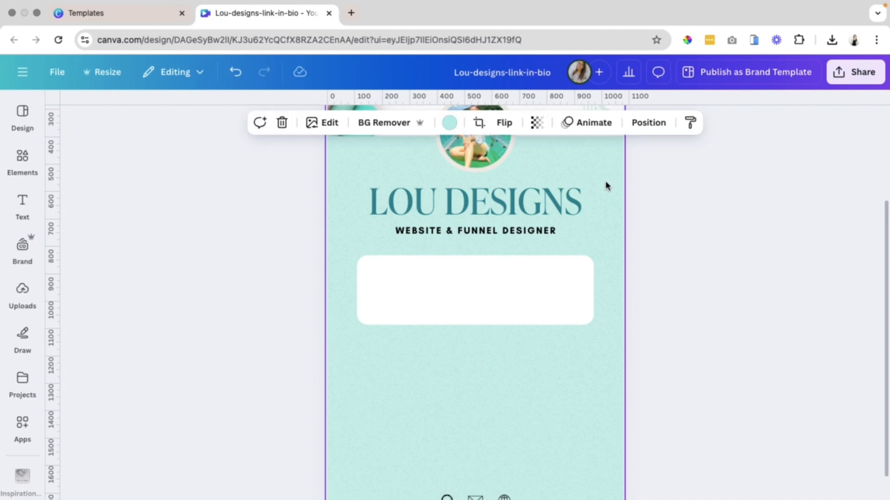
double_click(606, 182)
click(765, 209)
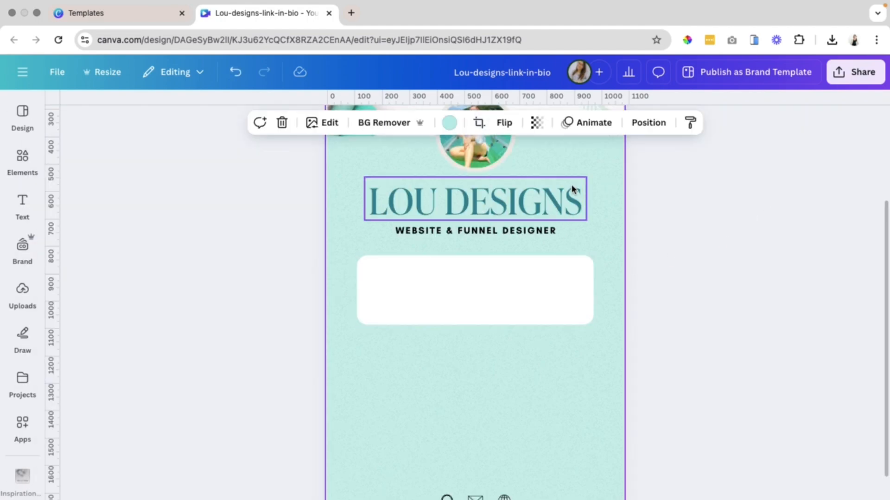
double_click(608, 200)
click(765, 202)
key(Delete)
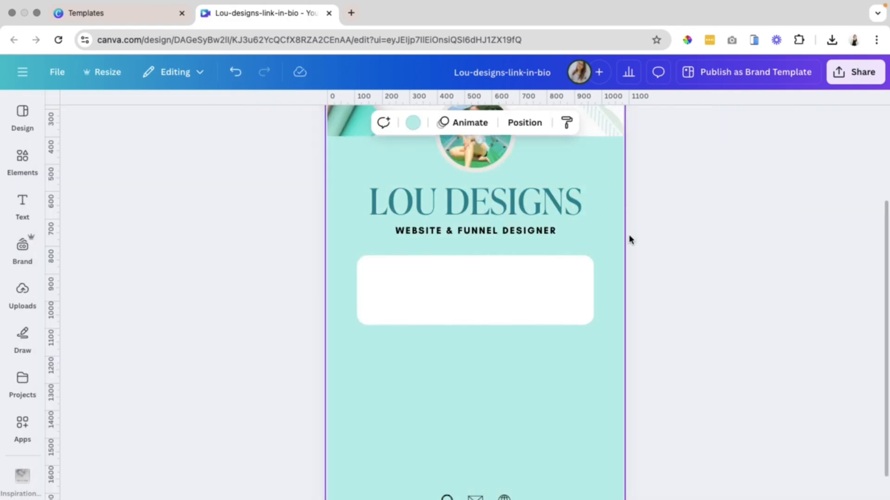
Add the checklist mockup images from uploads to the page.
scroll(376, 407, up, 1)
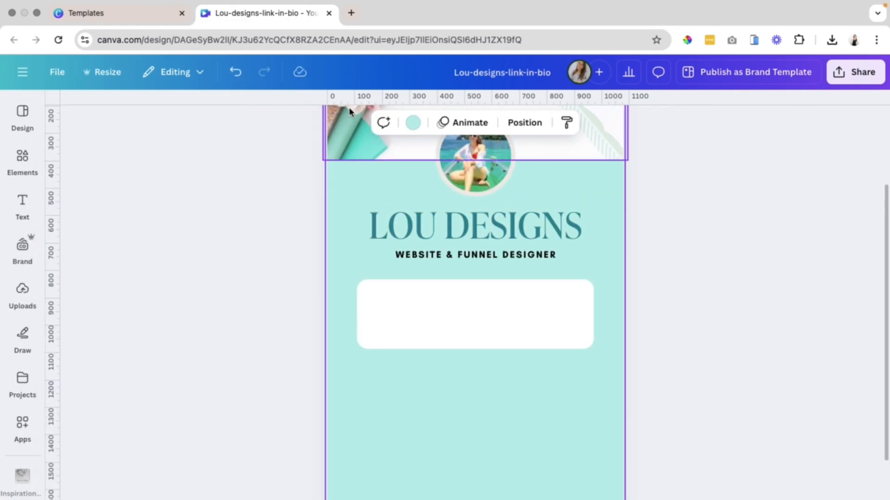
click(23, 290)
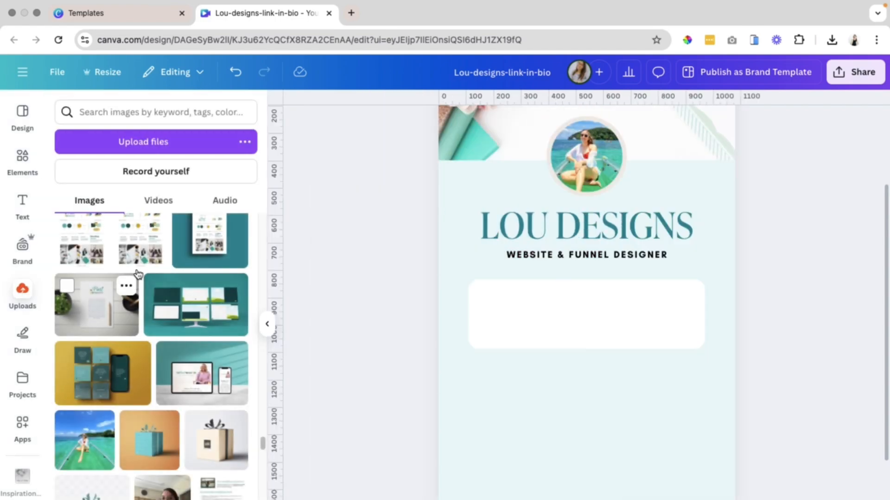
scroll(221, 438, down, 10)
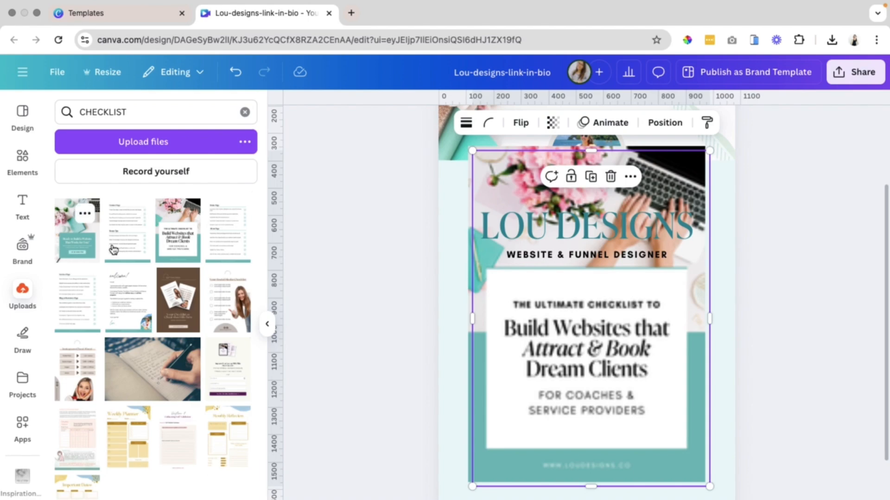
click(240, 258)
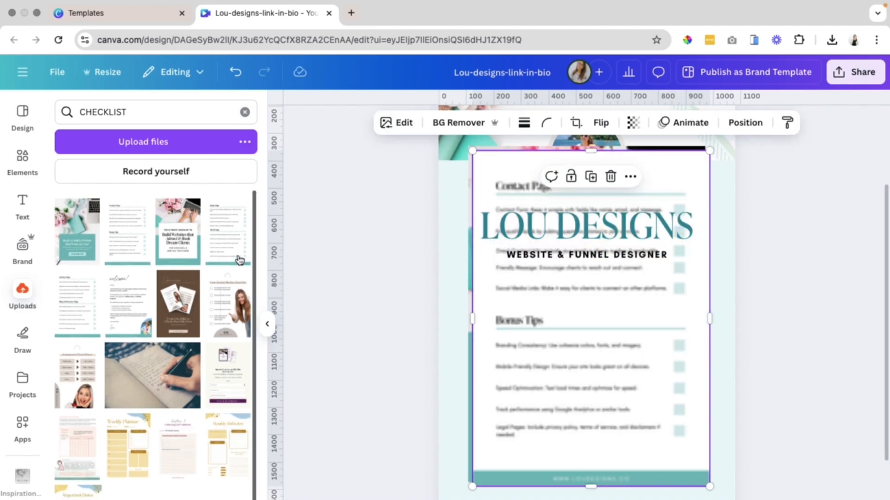
click(225, 245)
click(245, 112)
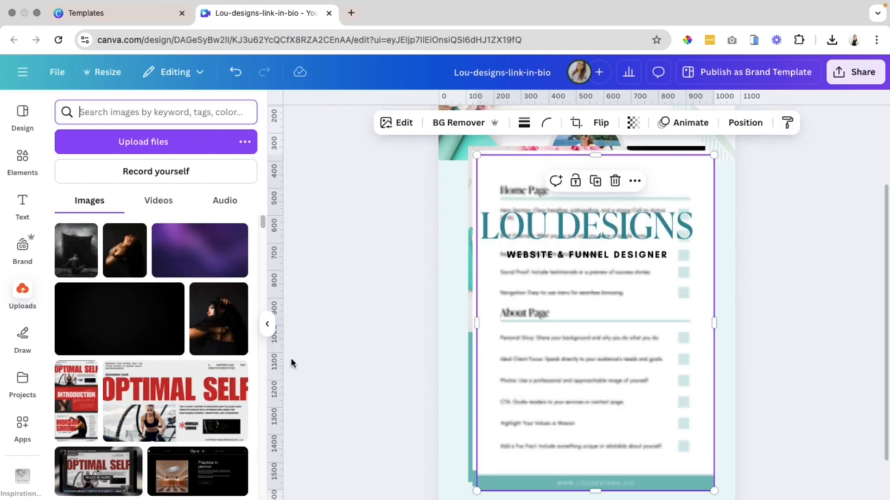
Arrange the three checklist images overlapping on the left side of the white box.
click(267, 321)
shift+click(360, 445)
drag(356, 491, 530, 249)
drag(568, 166, 431, 354)
click(472, 385)
drag(418, 390, 436, 311)
drag(428, 365, 393, 375)
click(376, 324)
click(634, 122)
click(201, 226)
click(438, 298)
click(204, 223)
click(249, 157)
click(370, 382)
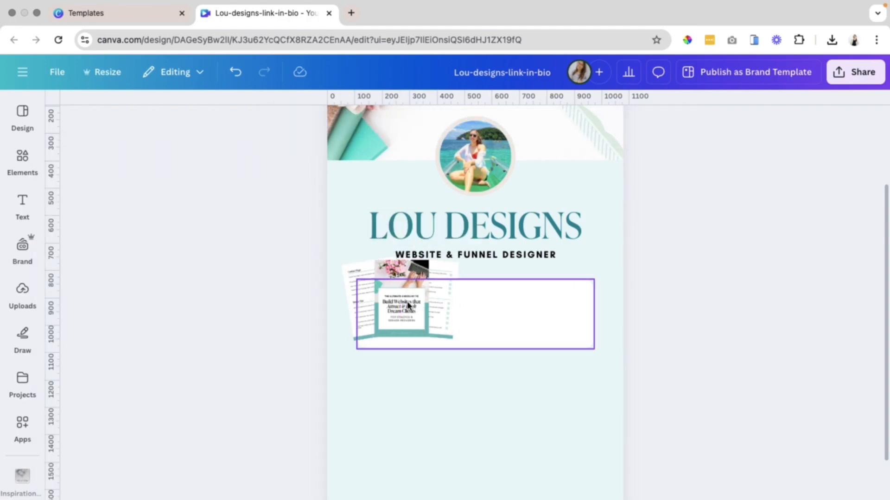
Apply a Glow shadow to each of the checklist images.
click(404, 297)
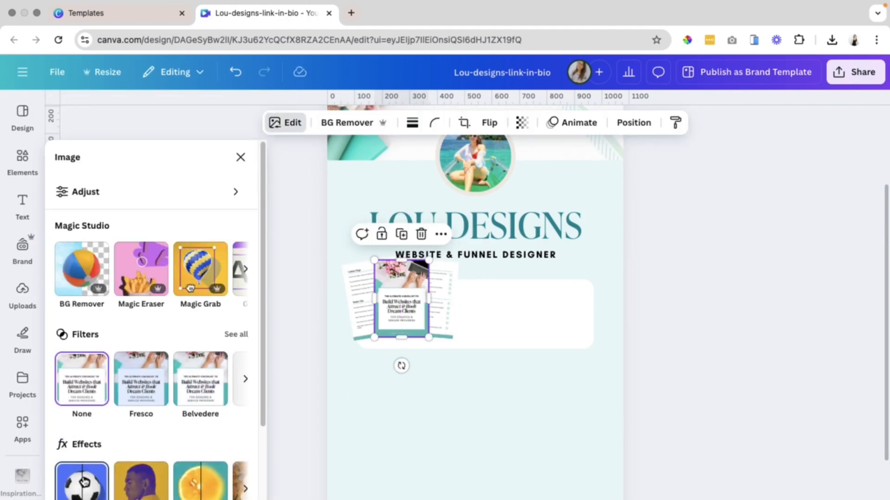
click(84, 482)
click(95, 309)
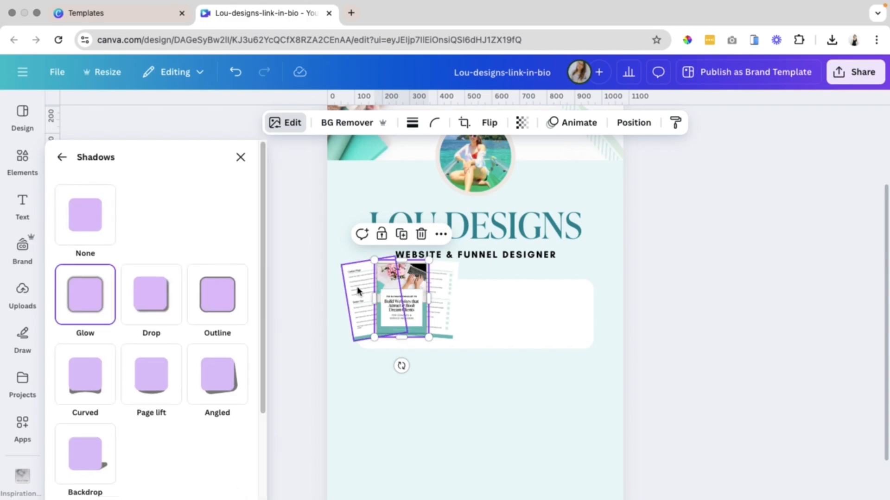
click(357, 286)
click(437, 293)
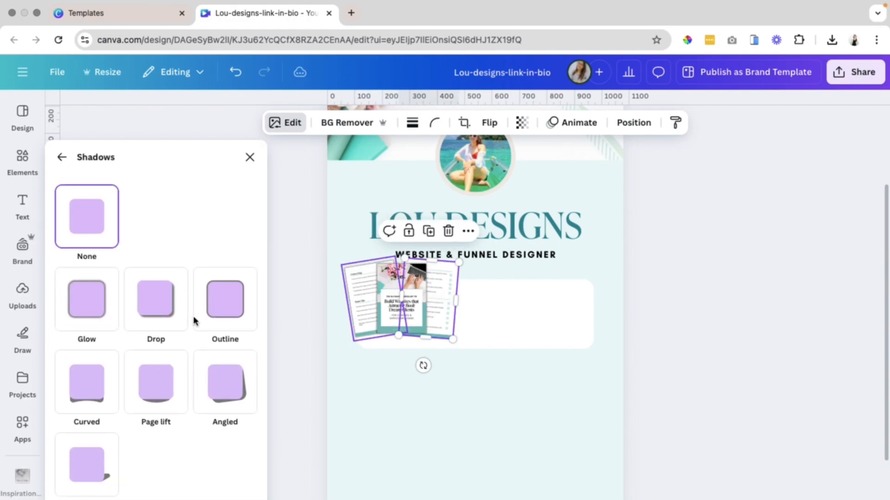
click(113, 310)
click(761, 333)
click(761, 331)
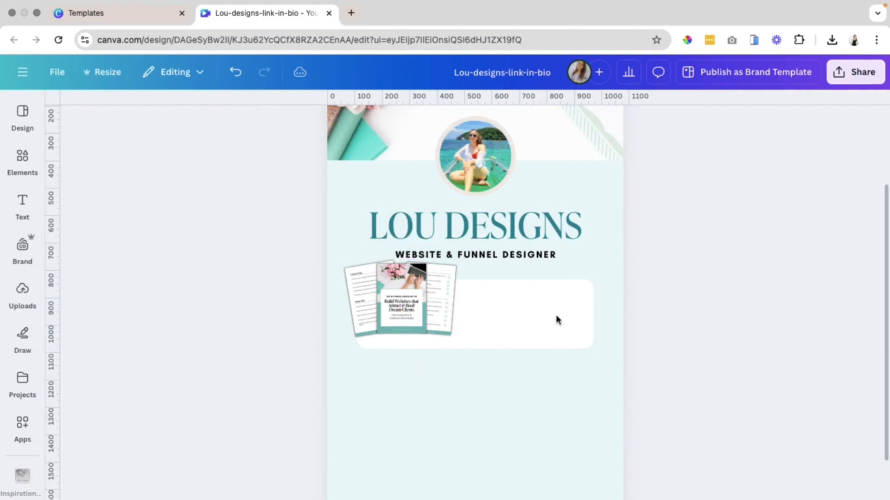
Select the three checklist images together and scale them down within the box.
click(366, 296)
shift+click(401, 299)
shift+click(441, 299)
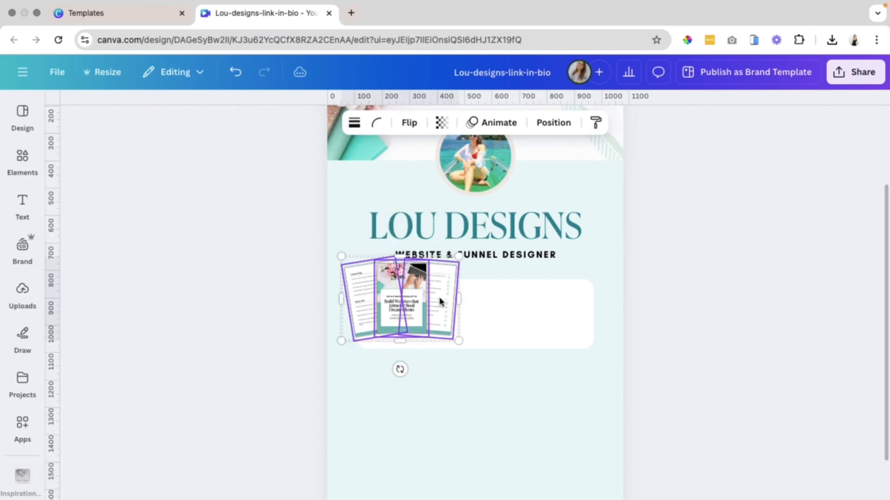
drag(459, 342, 412, 315)
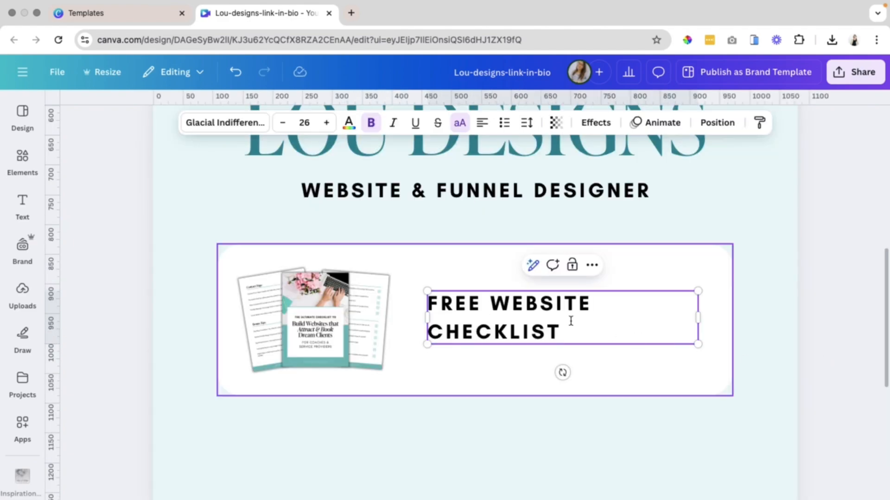
Replace the box text with "GRAB YOUR FREE WEBSITE CHECKLIST HERE".
key(super+a)
text(GRAB)
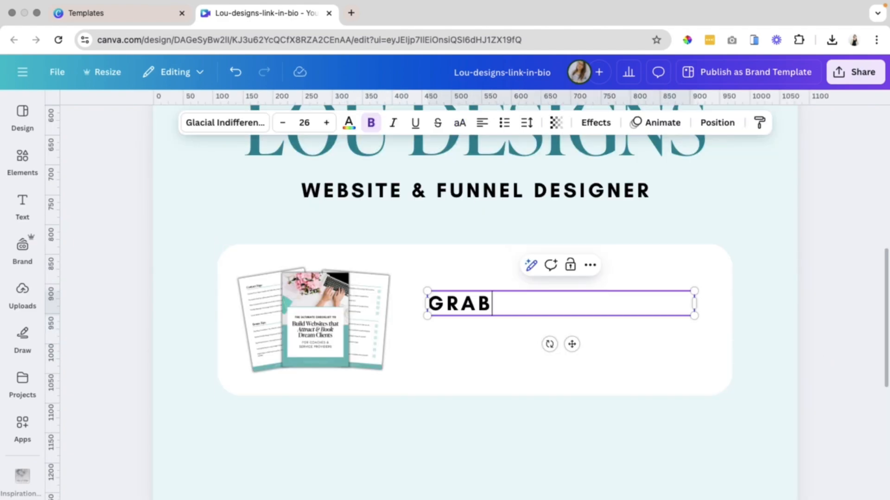
text( YOUR FREE)
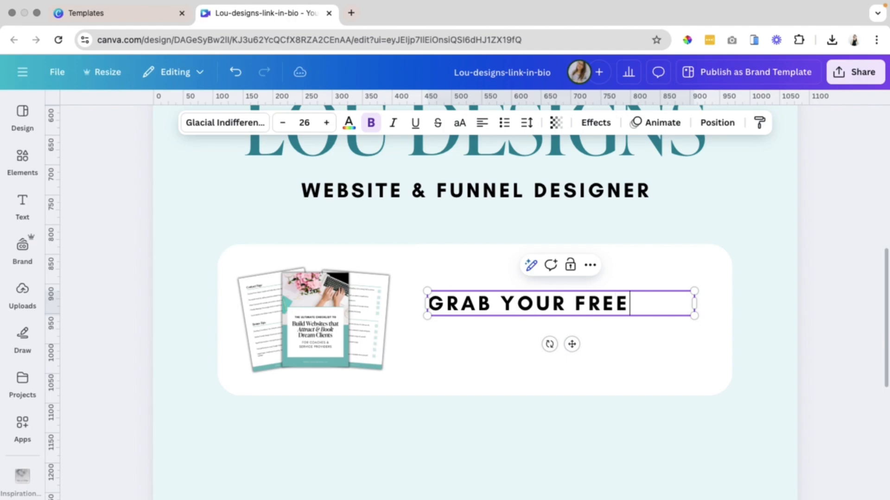
text( WEBSITE CHECKLIST E)
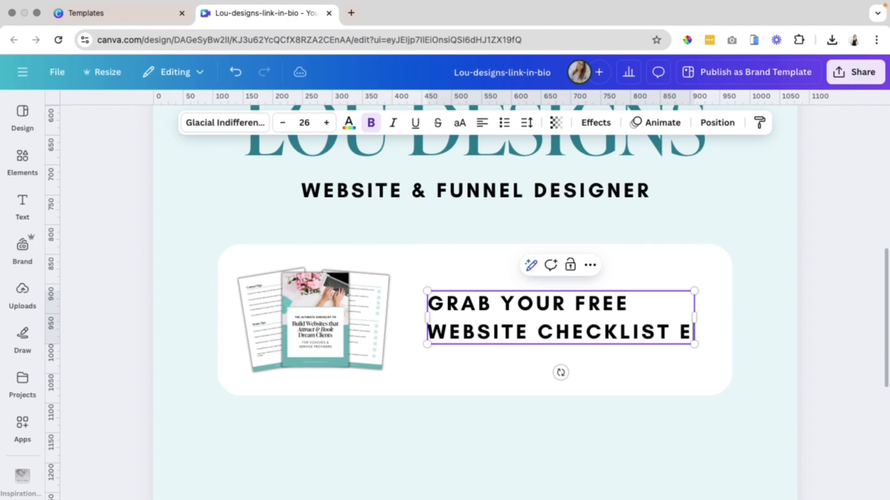
key(BackSpace)
text(HERE)
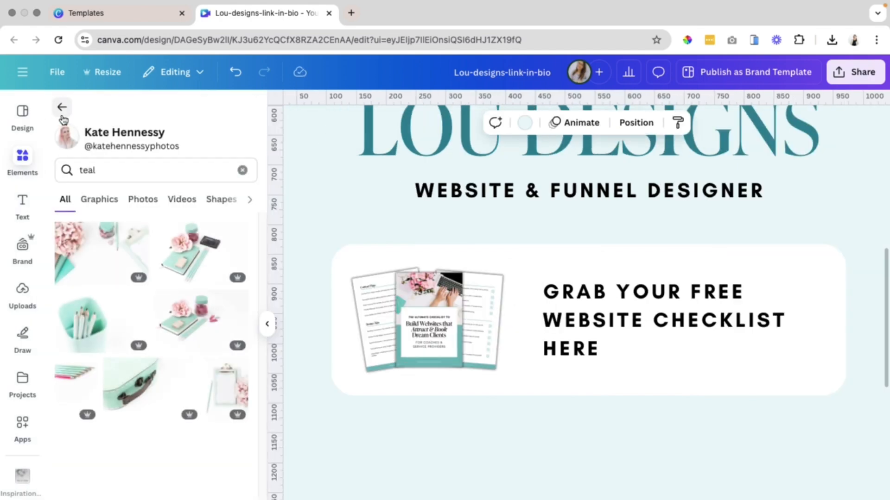
Add a vertical line element between the checklist images and the text.
click(63, 117)
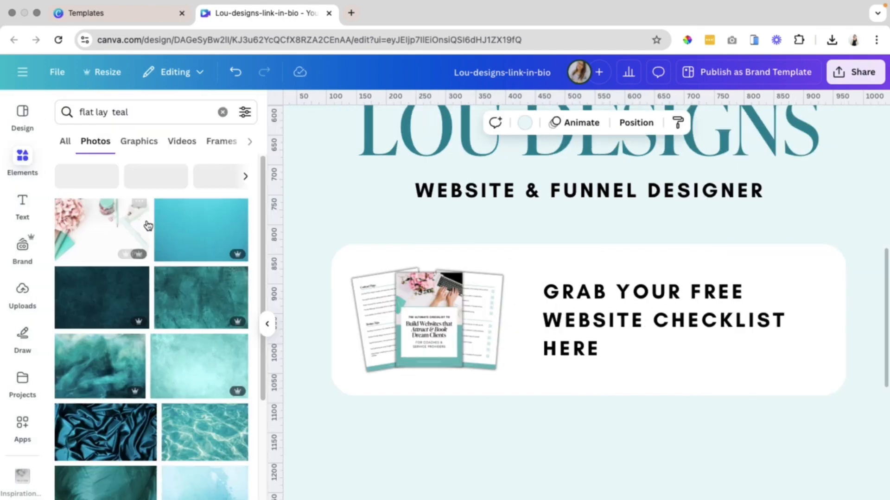
click(115, 111)
text(l)
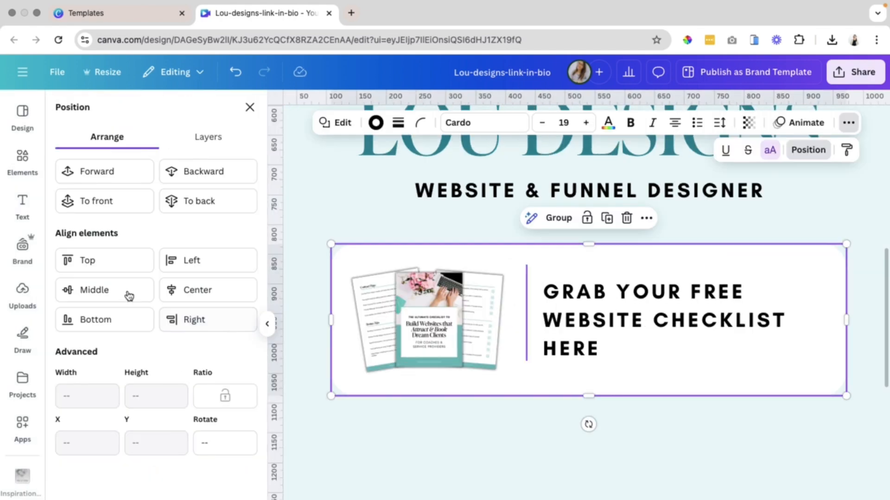
Middle-align the card elements, center the text, and color the divider line brand teal.
click(109, 290)
click(561, 345)
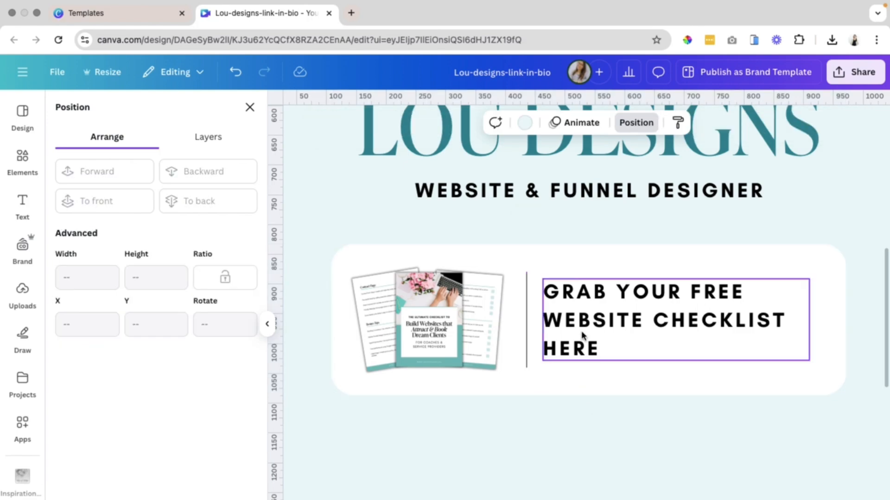
click(622, 320)
drag(623, 319, 635, 320)
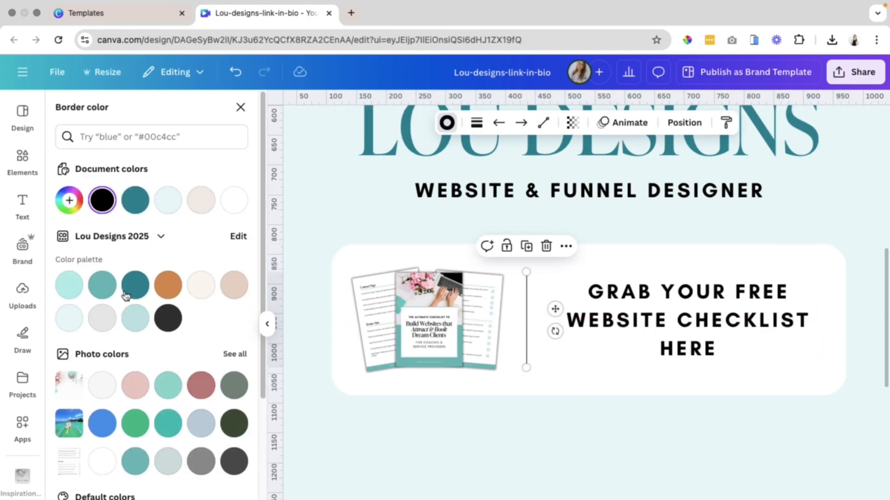
click(135, 284)
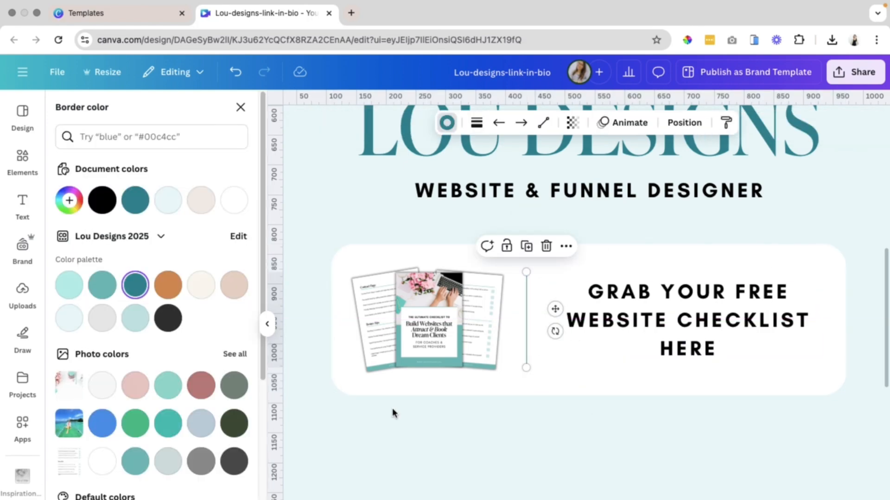
click(477, 433)
Group the card's elements and duplicate the card below the first one.
scroll(478, 433, down, 3)
drag(772, 298, 453, 290)
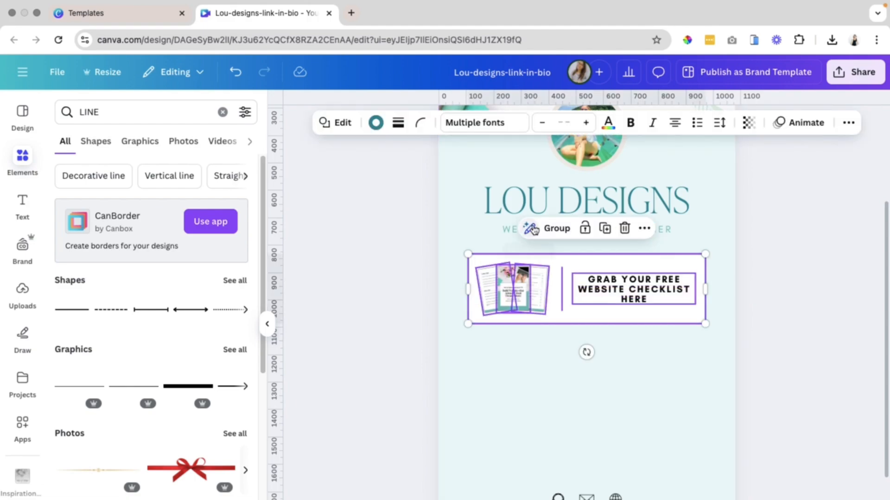
click(546, 230)
click(620, 234)
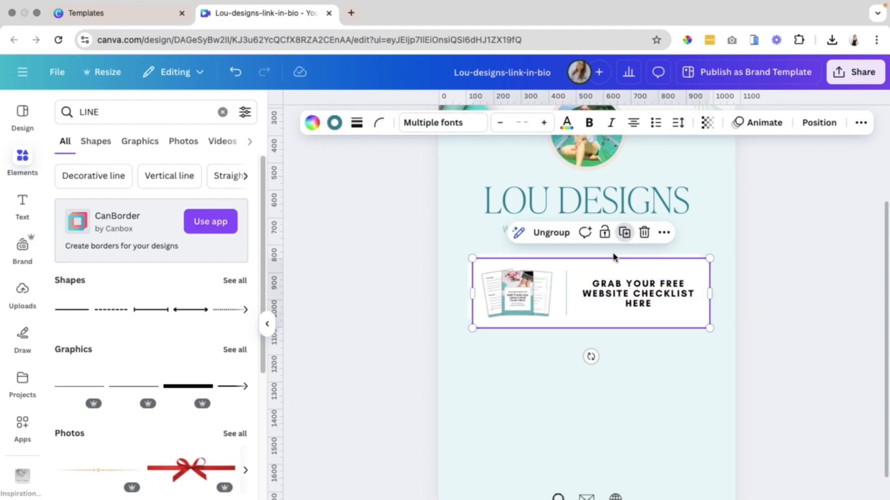
drag(577, 313, 570, 370)
Change the duplicate card's text to "CHECK OUT MY DESIGN PACKAGES".
click(788, 363)
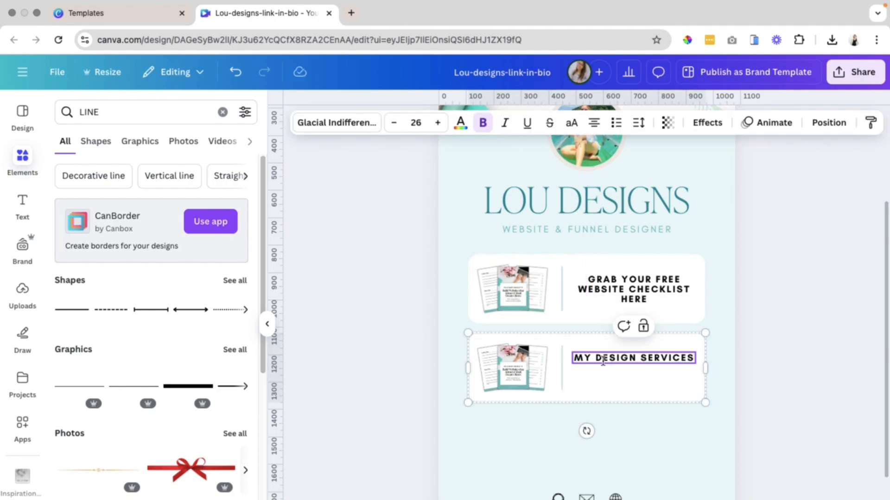
text(CHECK OUT MY)
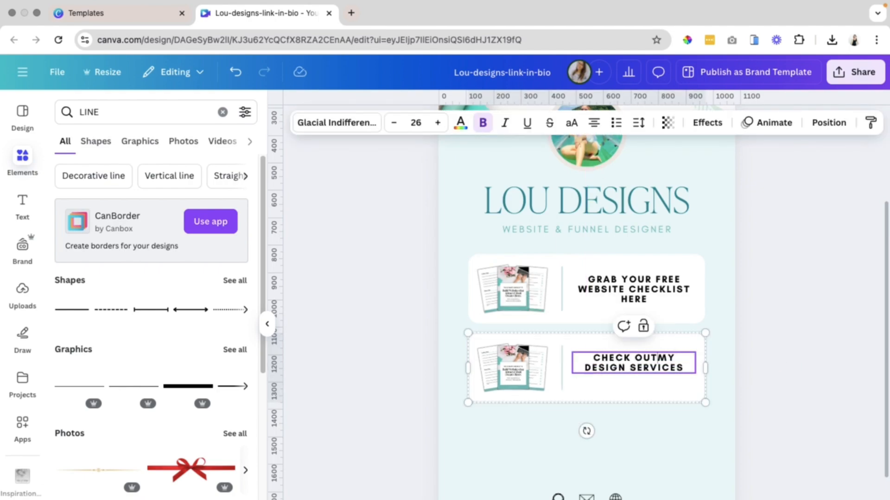
double_click(630, 367)
text(PACKAG)
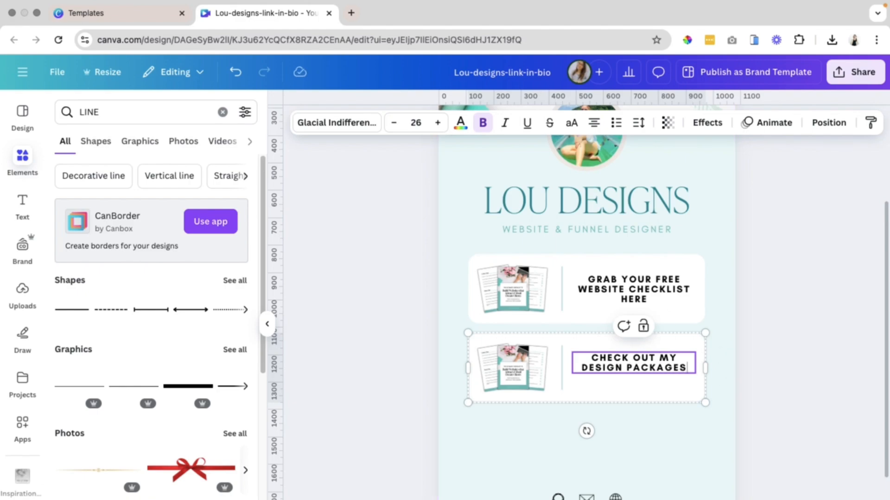
Reposition the text vertically inside the second card.
click(788, 401)
click(633, 365)
drag(633, 365, 632, 370)
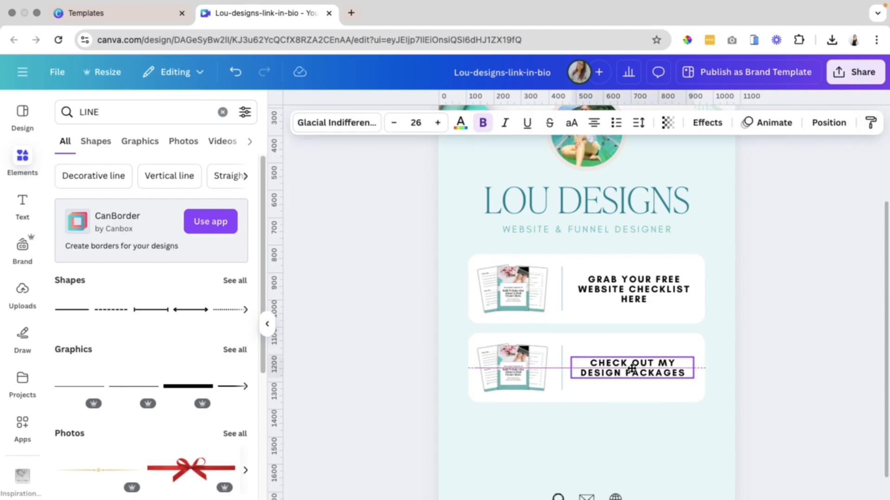
Delete the checklist images from the second card.
shift+click(629, 399)
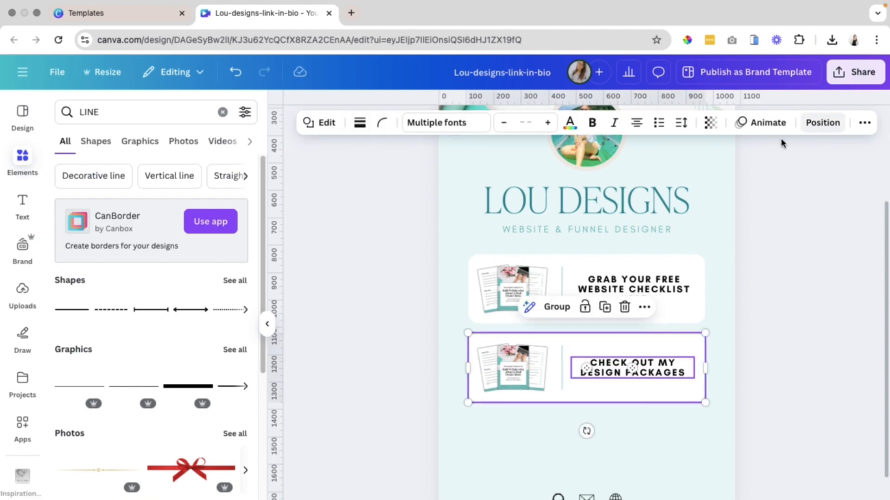
click(808, 125)
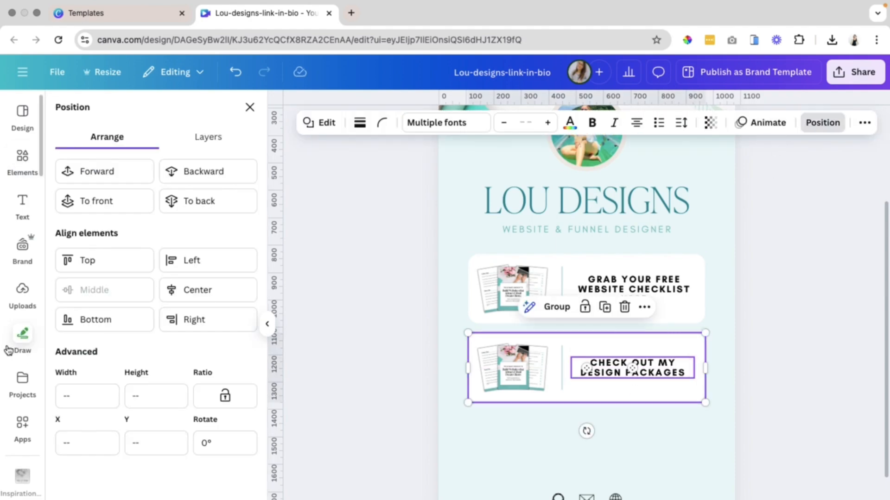
click(346, 326)
click(523, 375)
key(Delete)
click(524, 373)
key(Delete)
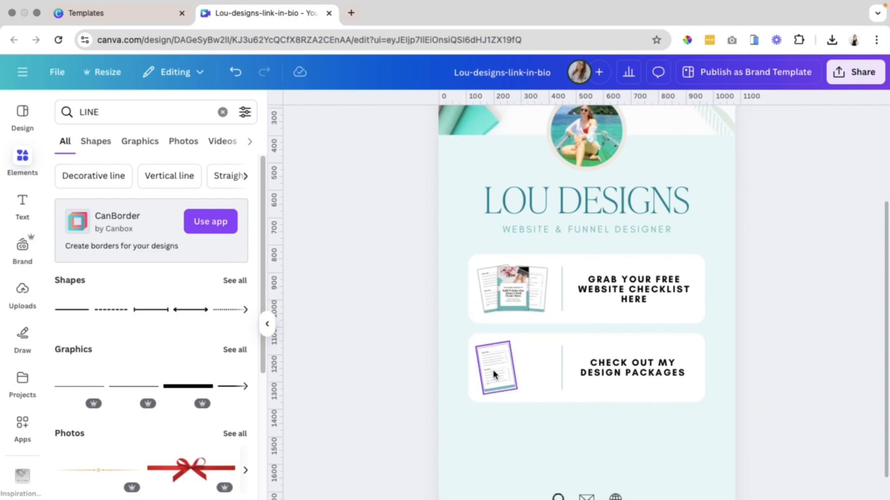
key(Delete)
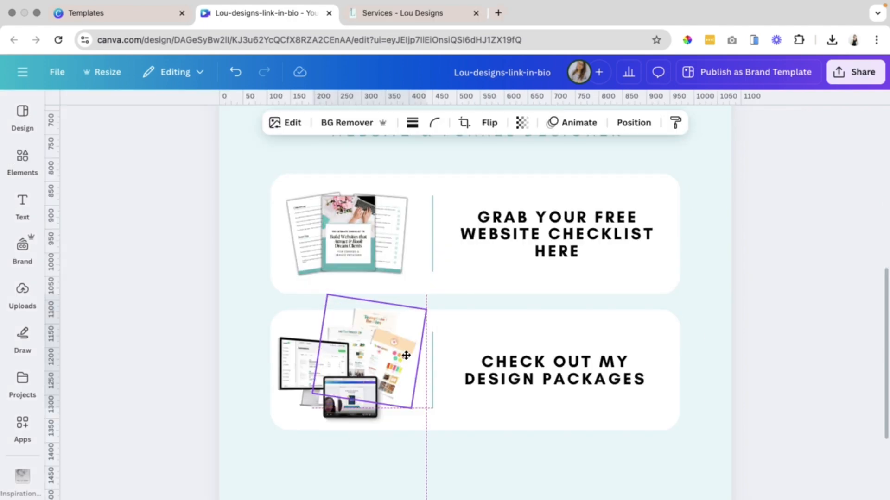
Place a design-packages mockup image on the left of the second card.
drag(407, 394, 426, 412)
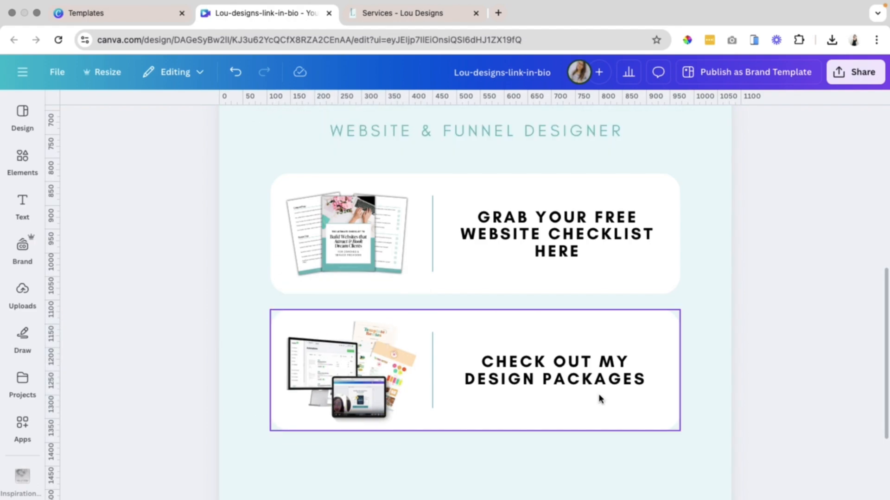
click(366, 479)
scroll(363, 483, down, 4)
scroll(602, 445, up, 6)
scroll(216, 422, down, 5)
scroll(218, 403, down, 5)
Select all elements of the second card and group them.
click(628, 301)
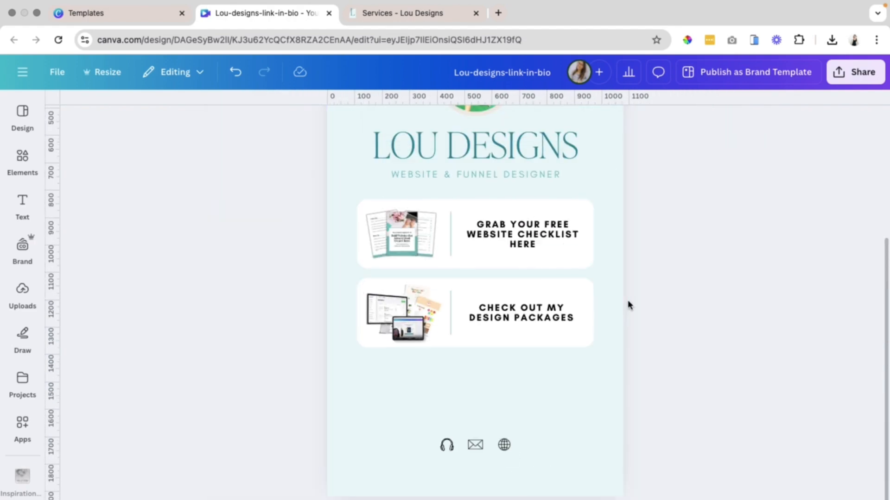
drag(681, 372, 343, 294)
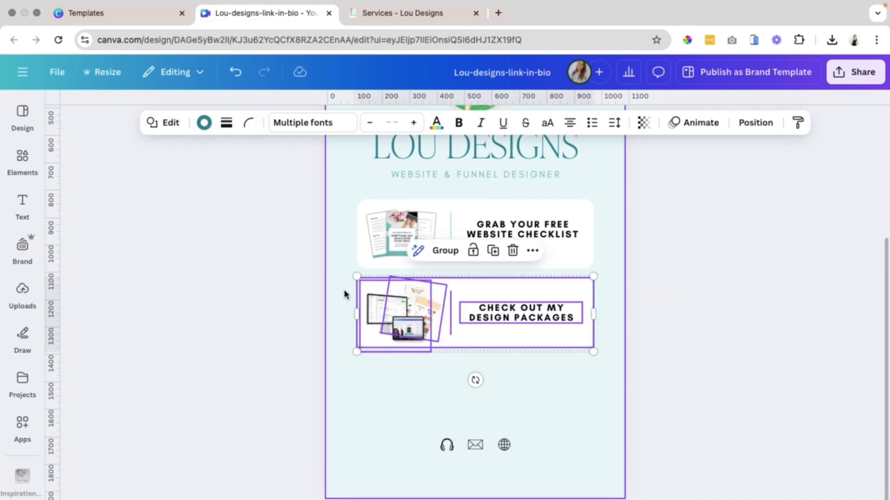
click(455, 253)
Capture a full-page screenshot of the Lou Designs website with GoFullPage.
click(402, 14)
scroll(240, 250, up, 20)
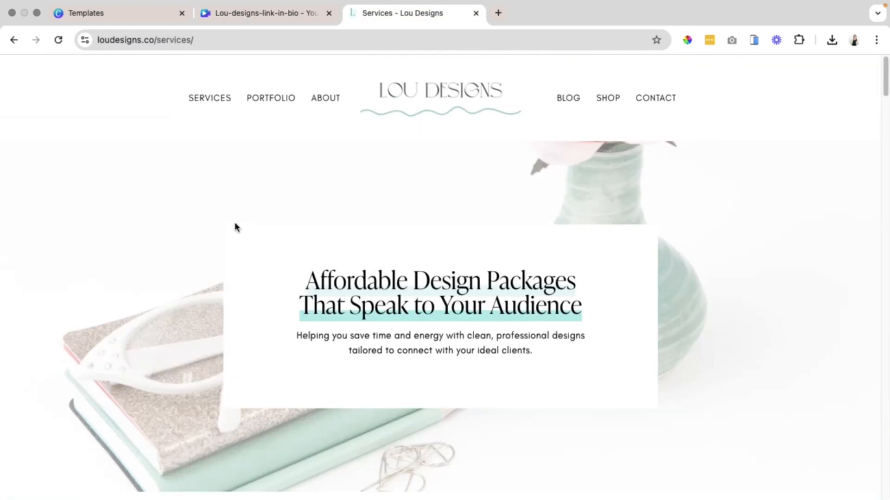
click(332, 40)
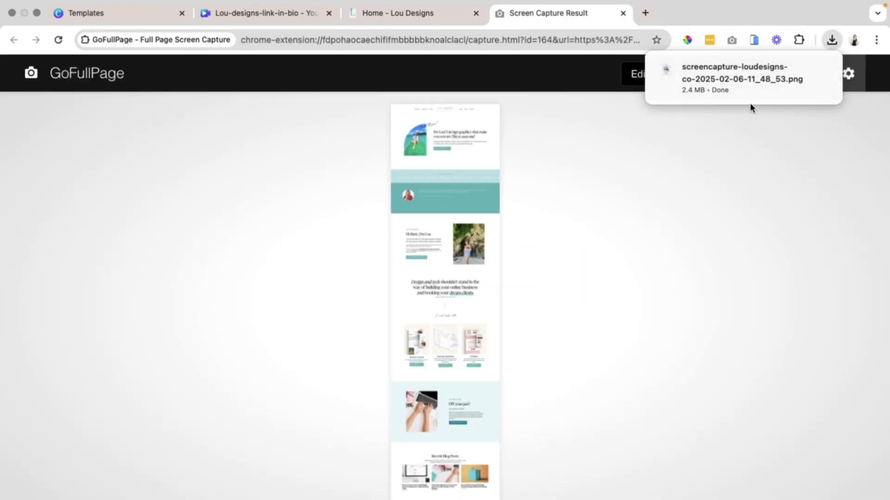
click(798, 69)
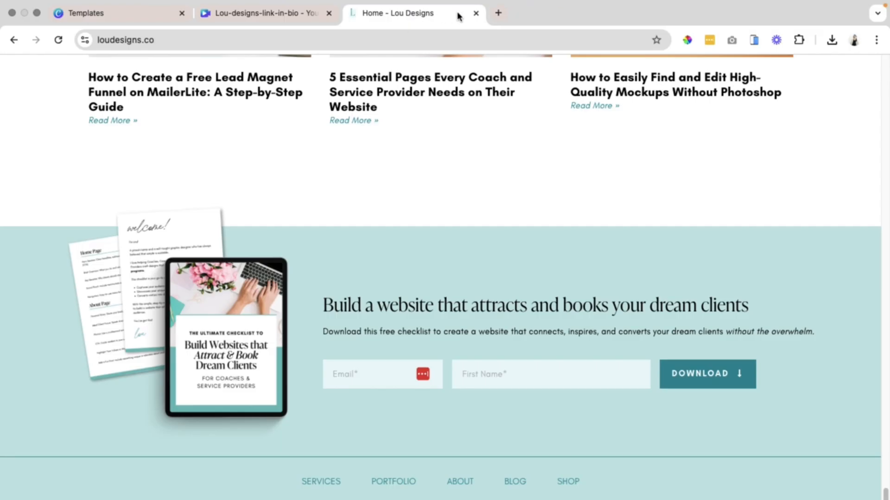
Duplicate the second card as a third card below it and remove the image from the copy.
click(476, 14)
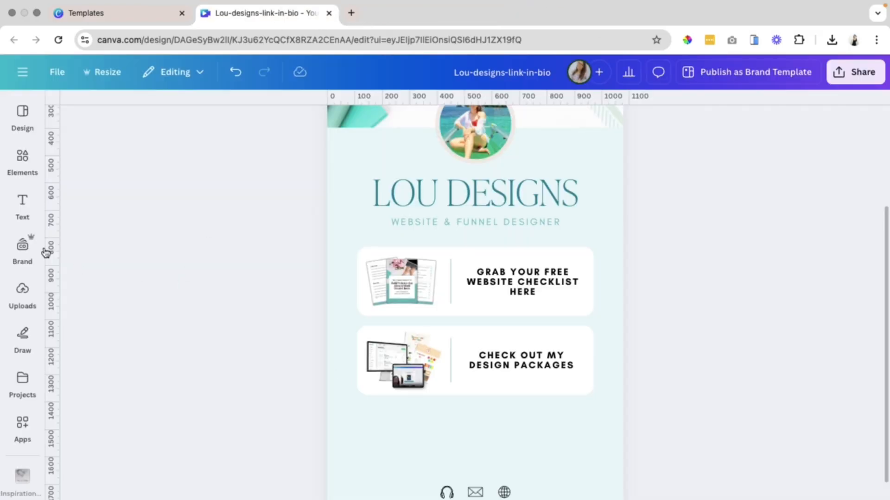
key(super+d)
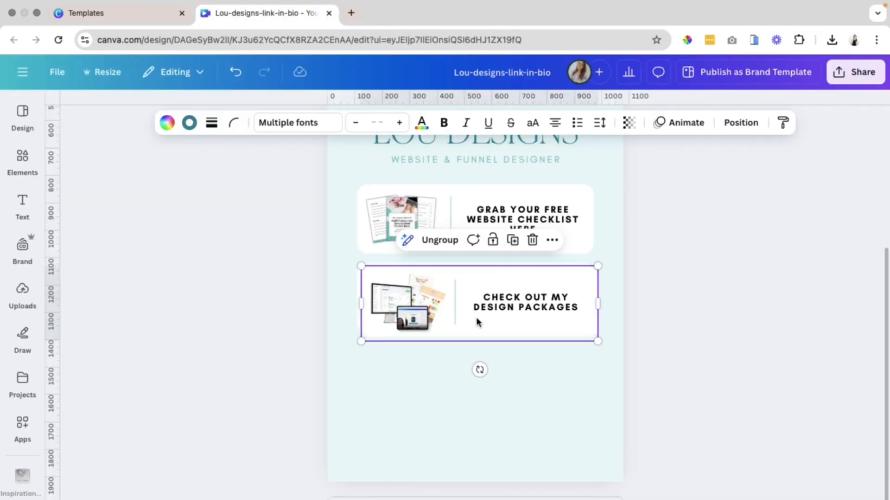
drag(467, 303, 463, 379)
click(445, 322)
click(710, 366)
click(412, 396)
drag(412, 396, 305, 381)
click(22, 291)
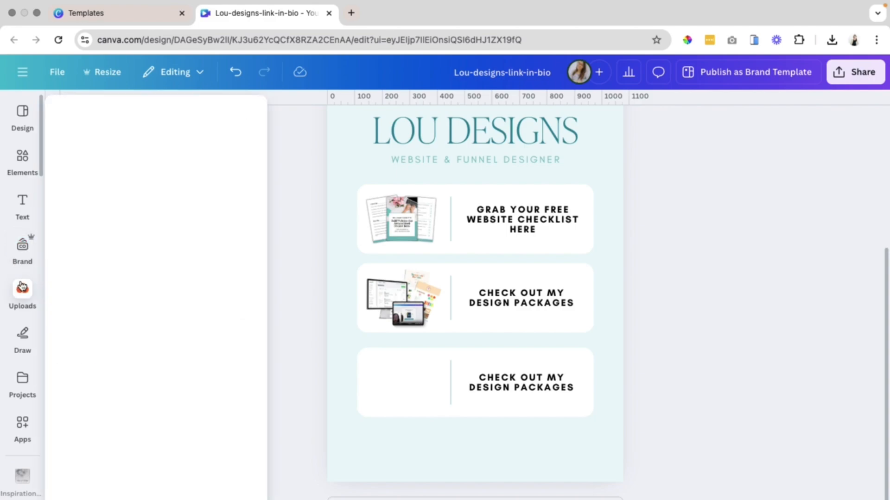
Place the uploaded website screenshot onto the third card and duplicate it.
scroll(74, 222, up, 15)
drag(71, 255, 491, 278)
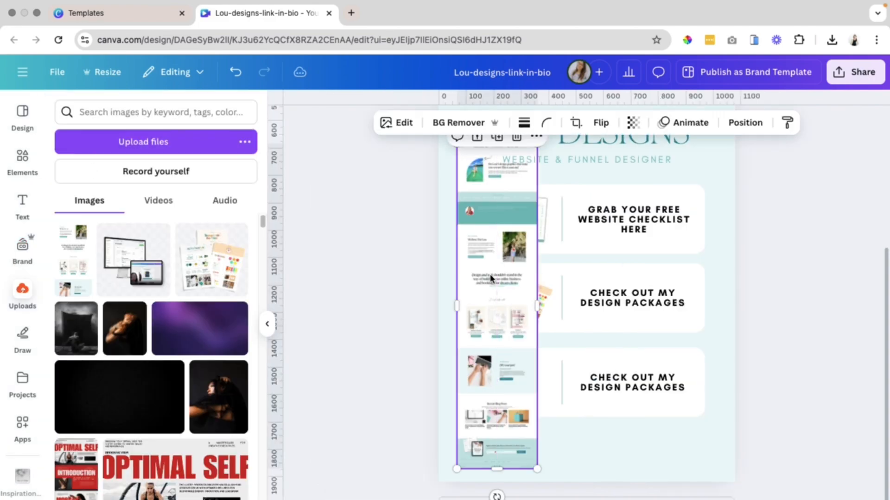
scroll(542, 304, up, 1)
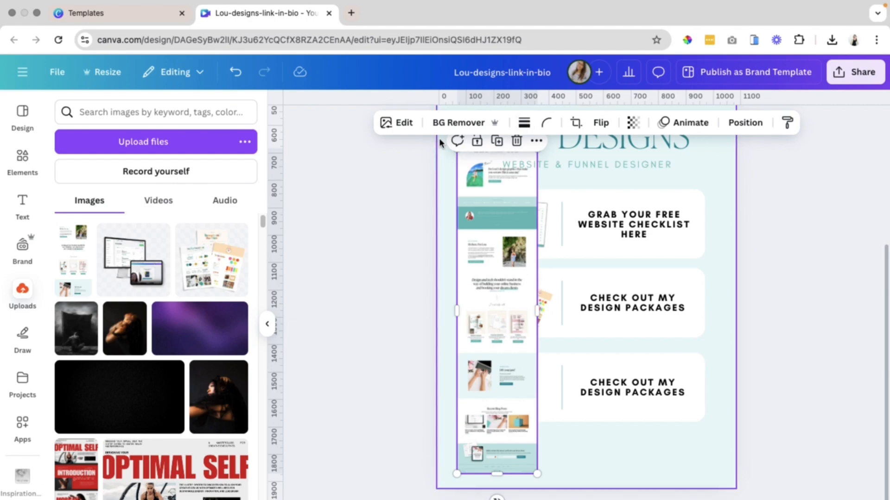
click(498, 142)
drag(492, 229, 607, 216)
Crop the two screenshot copies into overlapping page sections on the third card's left side.
click(499, 352)
drag(496, 474, 496, 299)
click(608, 264)
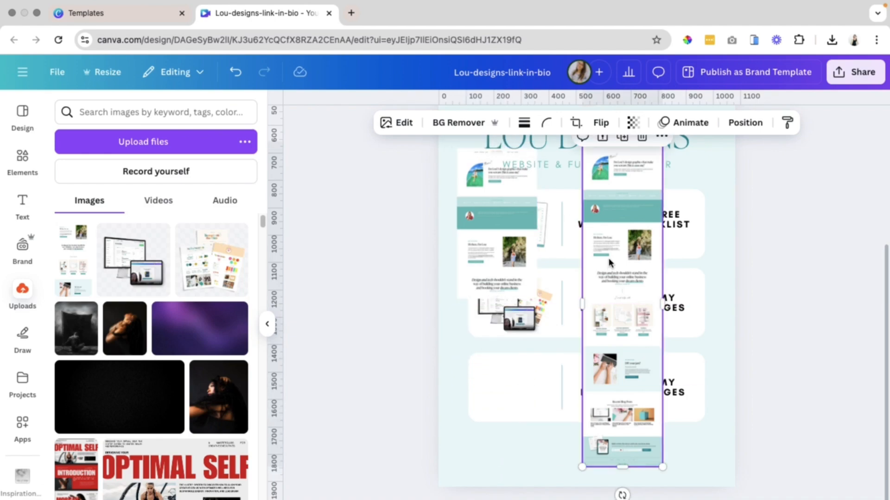
drag(597, 197, 560, 206)
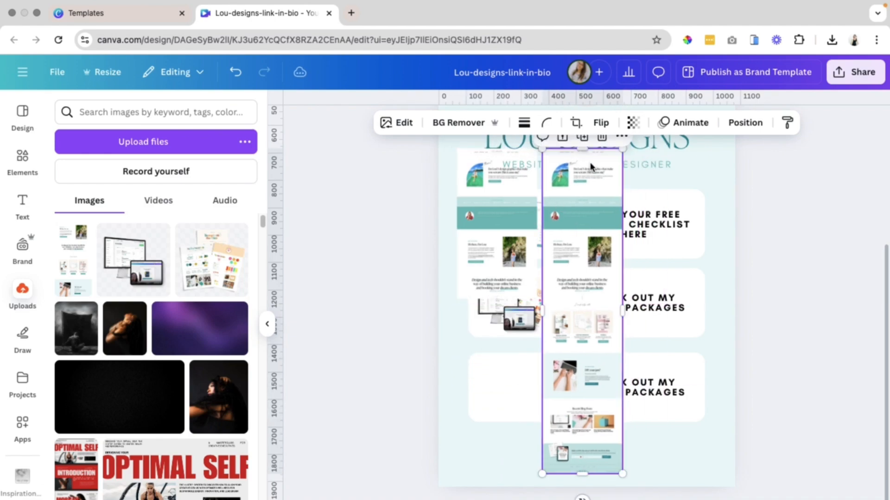
drag(582, 150, 580, 305)
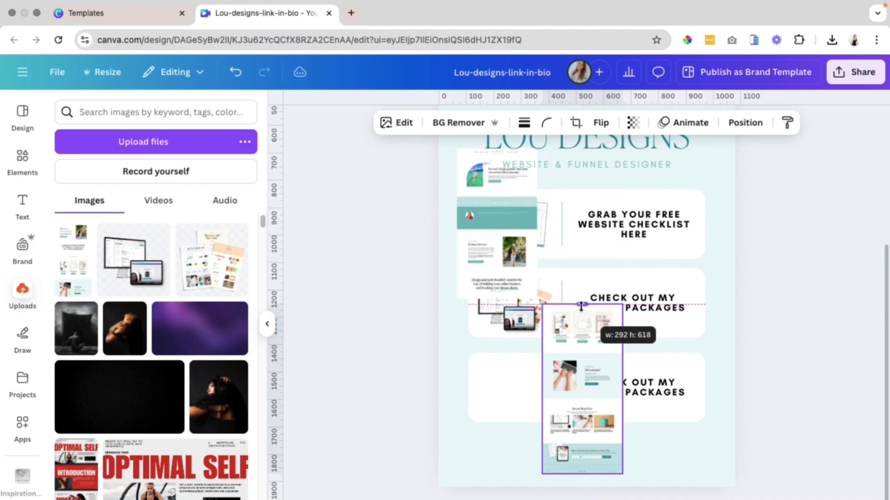
click(845, 386)
drag(460, 229, 491, 403)
Apply a shadow effect to the front screenshot piece and bring it to the front.
click(394, 124)
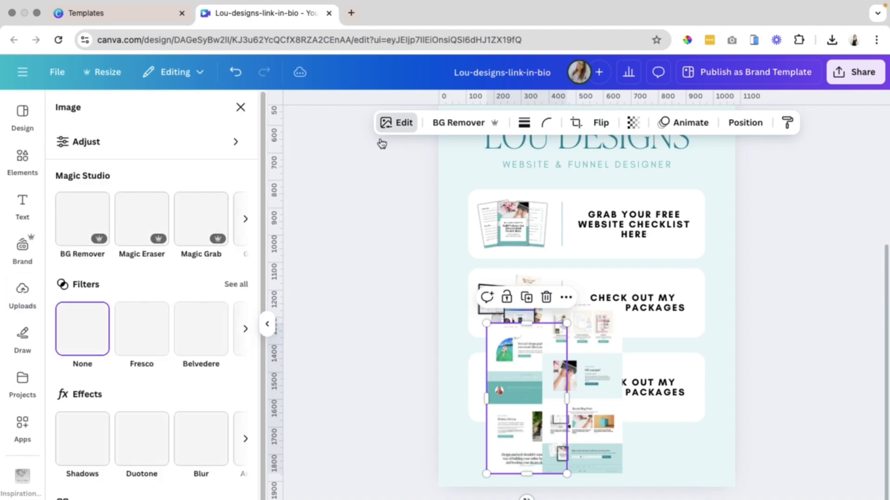
click(82, 438)
click(87, 244)
click(745, 123)
click(89, 201)
Position the screenshot pieces within the third card and relabel the card as VISIT MY WEBSITE.
drag(519, 432, 539, 396)
shift+click(593, 400)
drag(623, 472, 574, 397)
drag(549, 360, 519, 406)
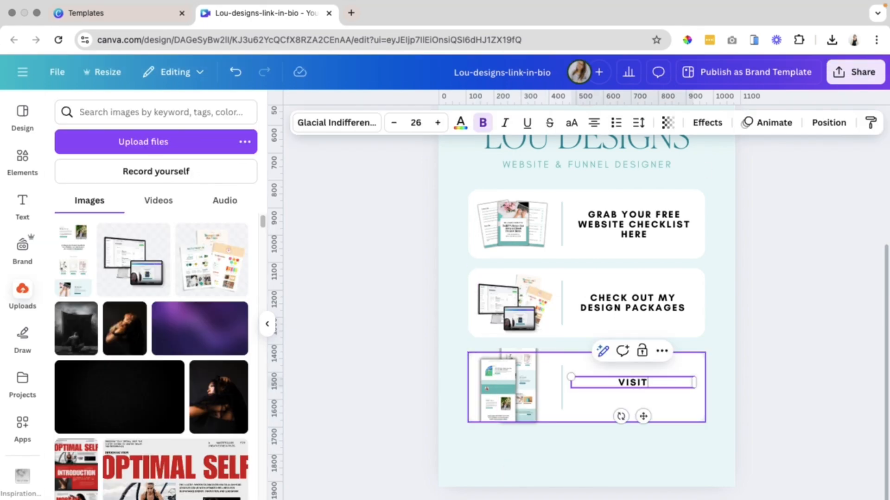
click(802, 411)
drag(802, 408, 428, 385)
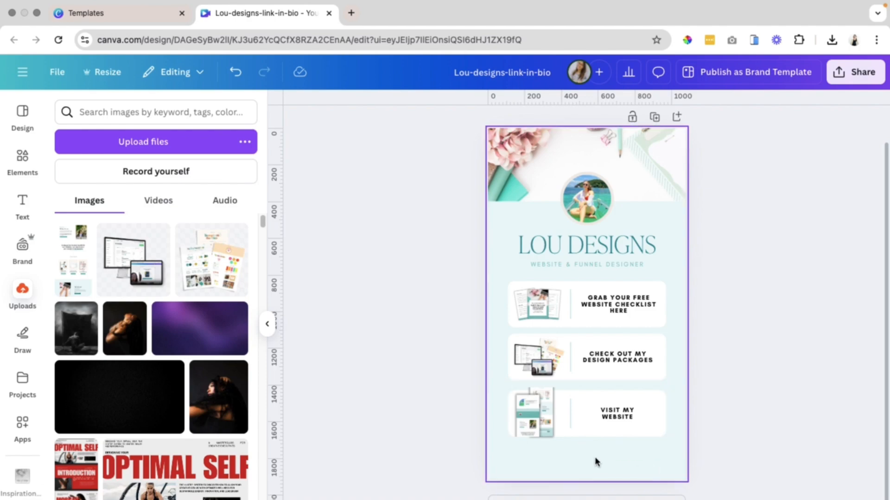
Search elements for YOUTUBE and add a YouTube icon below the cards.
click(22, 156)
click(133, 113)
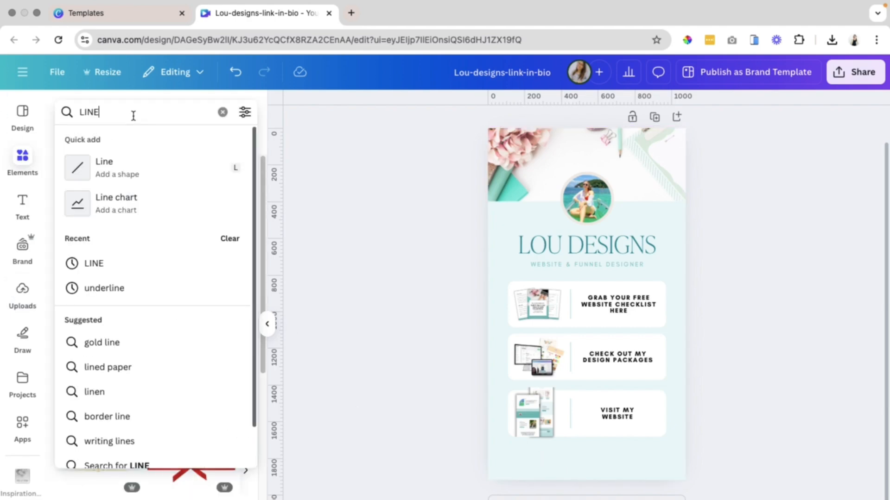
text(YOUTUBE)
key(Return)
click(239, 280)
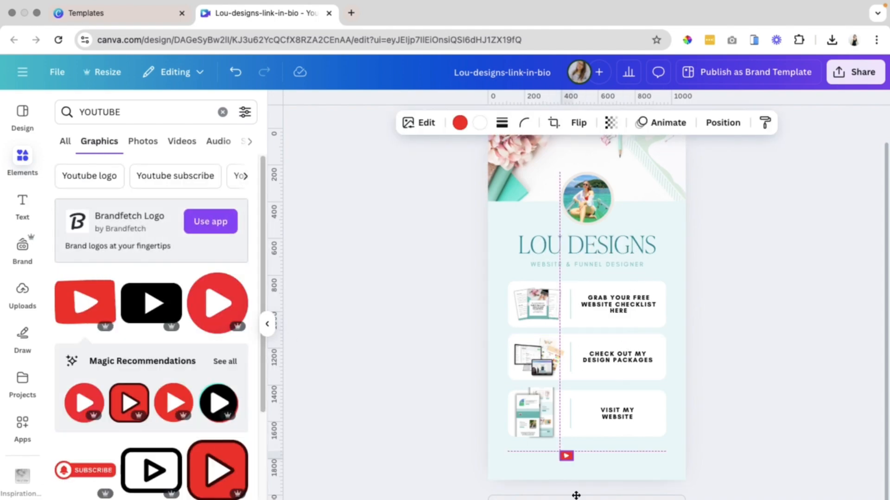
drag(576, 496, 575, 497)
Search elements for LINKEDIN and place a LinkedIn icon beside the YouTube icon.
click(125, 113)
text(LINKEDIN)
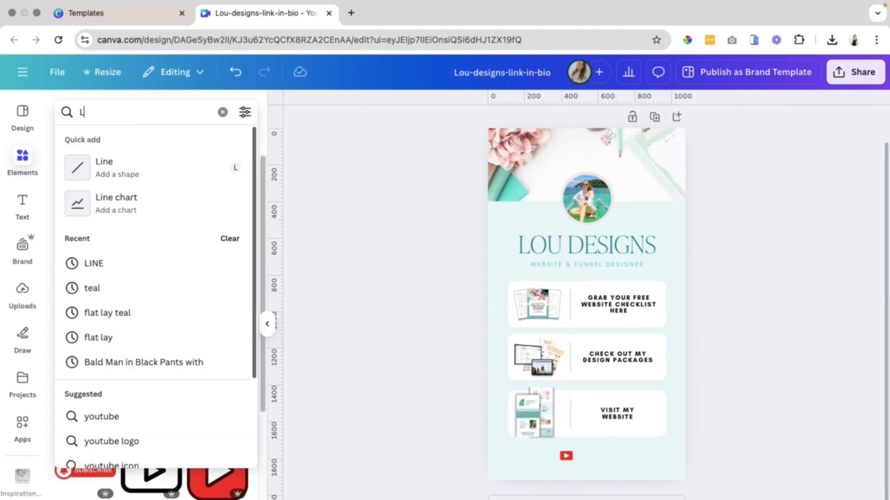
key(Return)
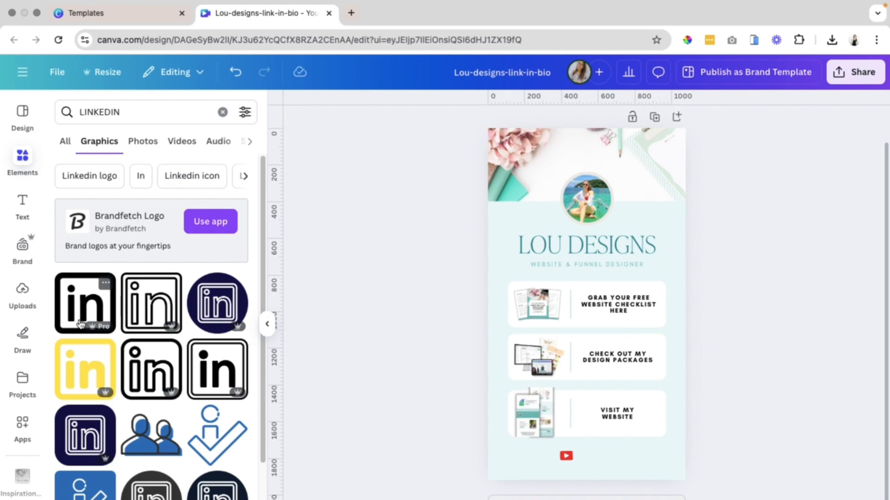
click(80, 323)
drag(548, 265, 611, 479)
Recolor the YouTube and LinkedIn icons to the brand teal from the Lou Designs 2025 palette.
scroll(612, 478, up, 5)
drag(526, 355, 523, 353)
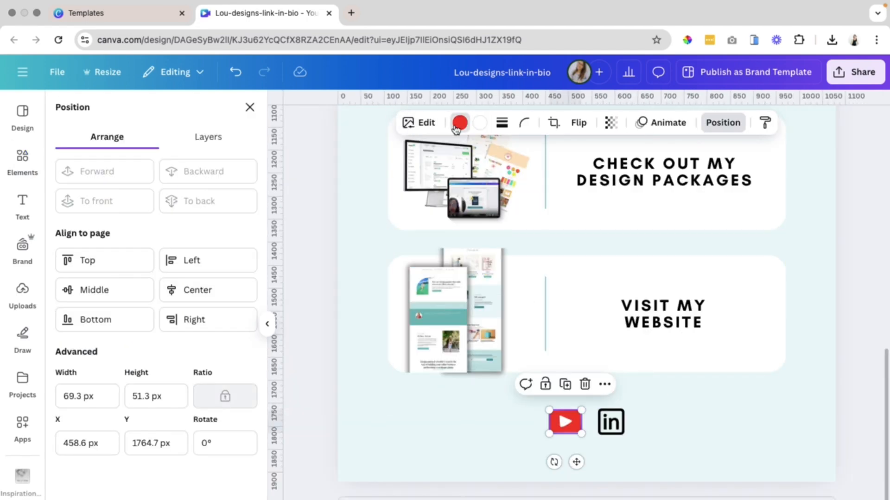
click(457, 128)
click(132, 319)
click(168, 319)
click(104, 323)
click(611, 422)
click(101, 318)
click(556, 426)
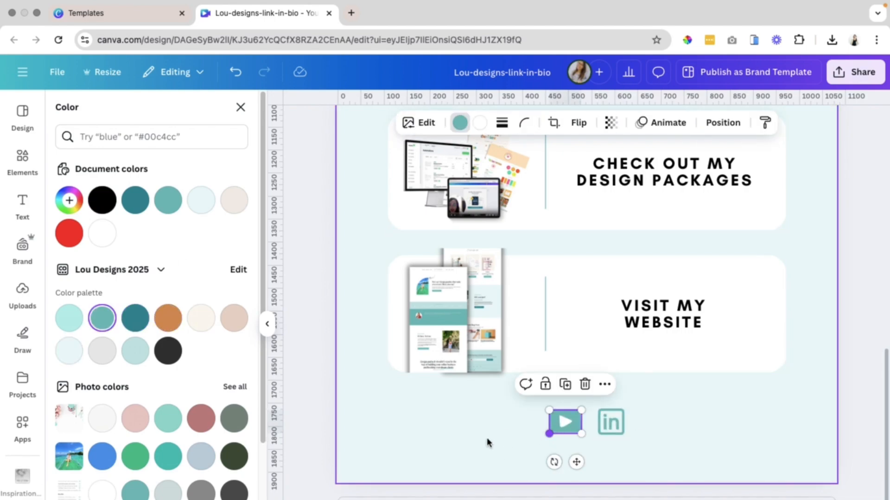
click(486, 437)
scroll(486, 437, down, 2)
scroll(799, 379, up, 2)
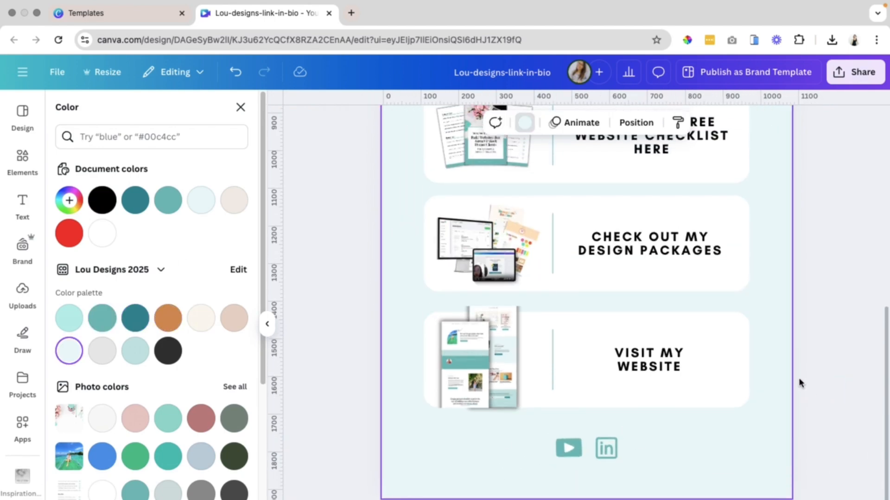
ctrl+scroll(788, 375, down, 3)
Open loudesigns.co/free-checklist in a new browser tab.
click(354, 16)
text(LOUDEsigns.co/servi)
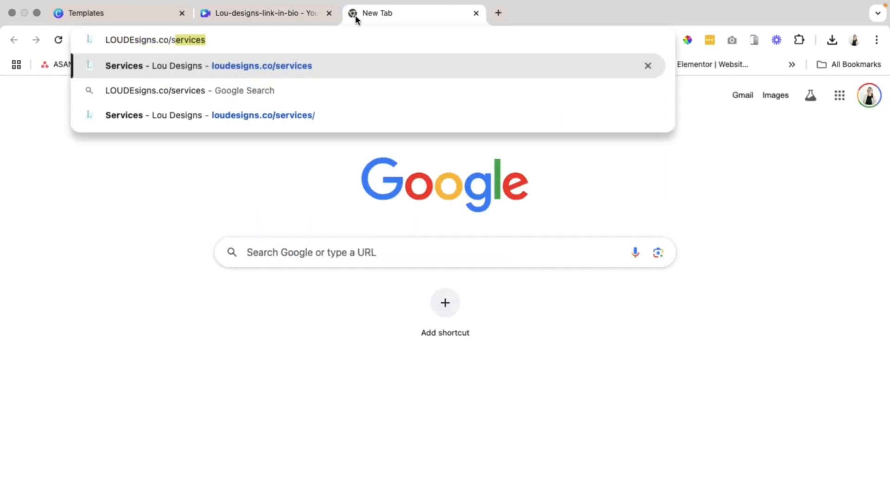
text(FREE-CHE)
key(Return)
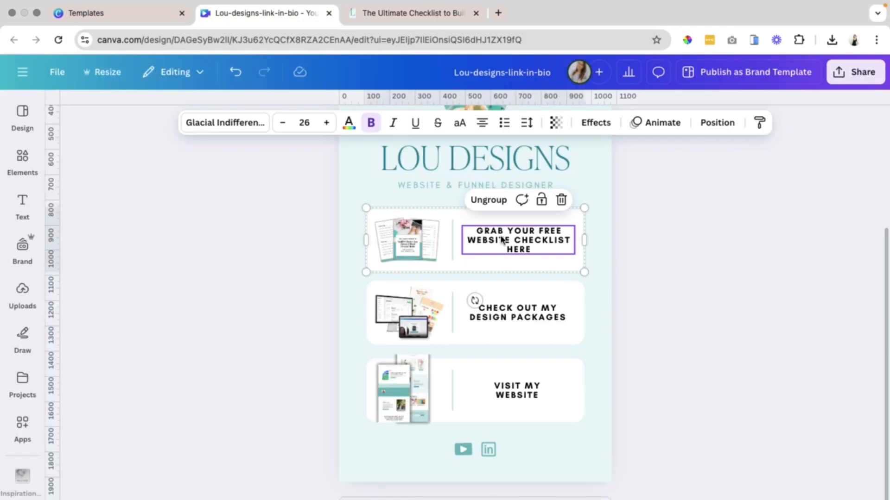
right_click(501, 236)
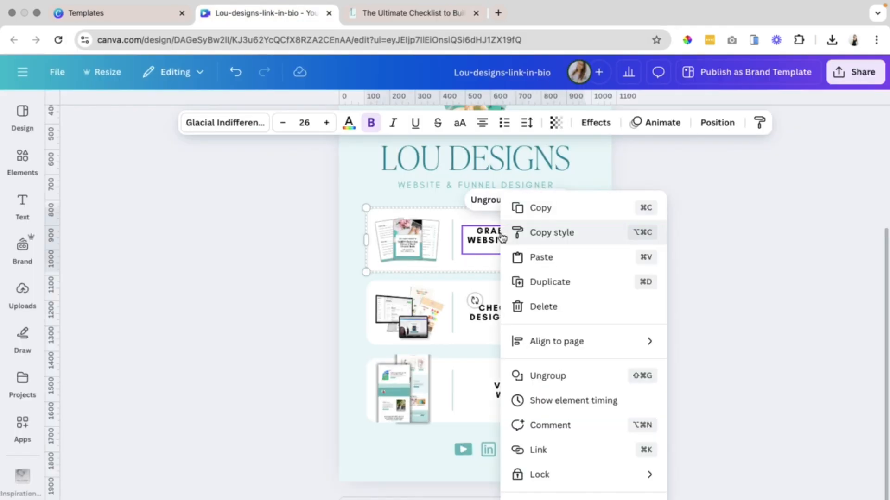
click(598, 455)
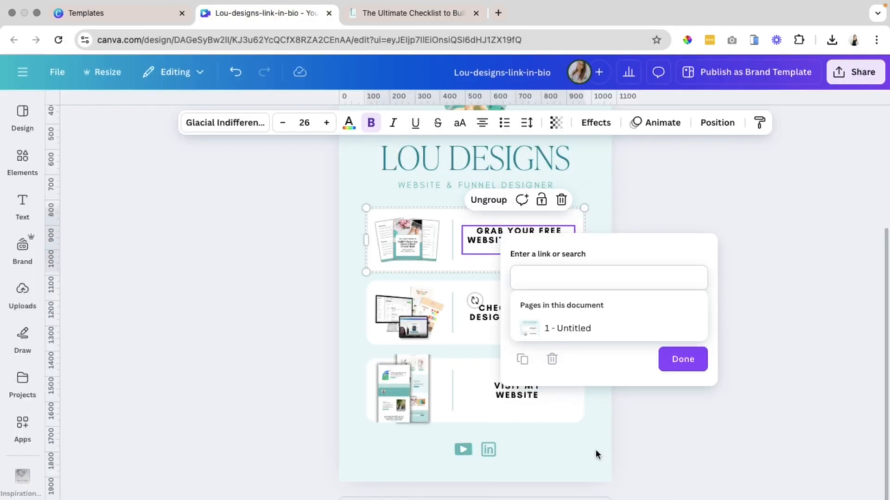
click(558, 280)
text(https://loudesigns.co/free-checklist/)
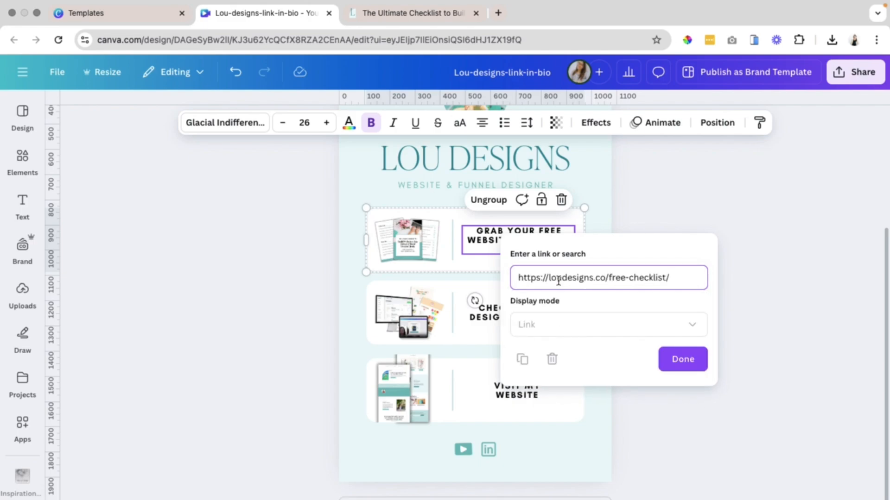
click(660, 363)
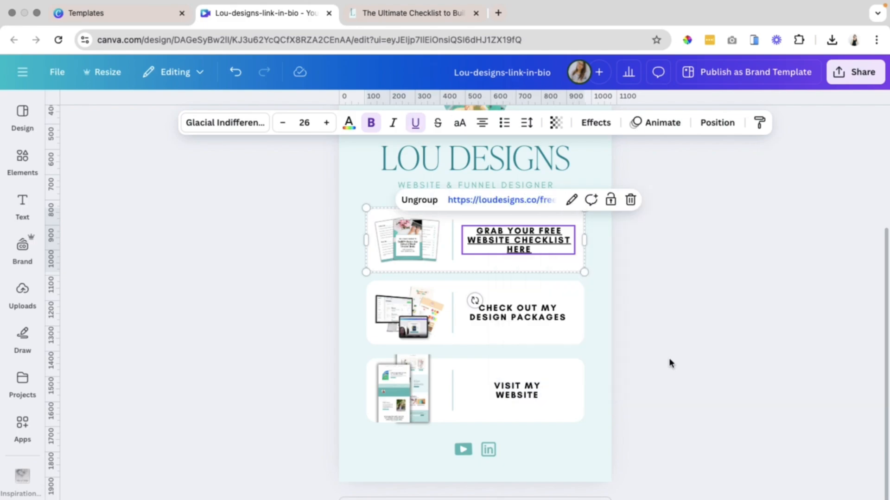
click(415, 124)
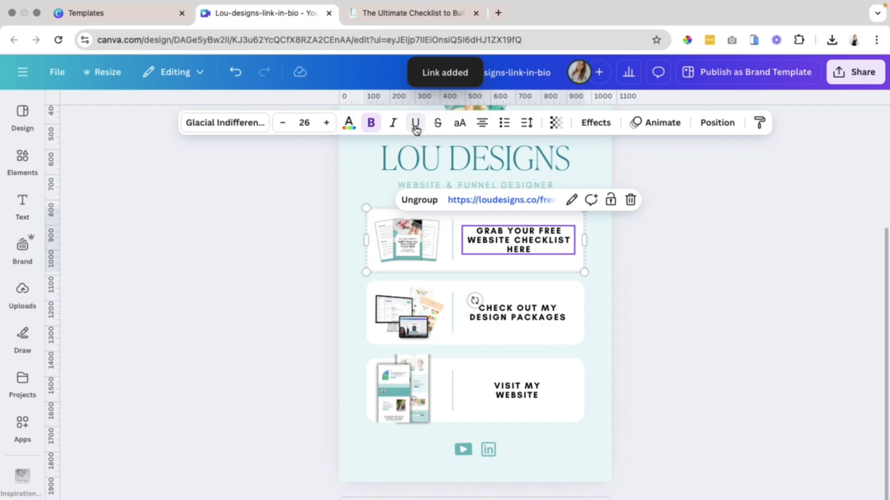
Open the loudesigns.co/services page in the checklist tab and copy its address.
click(401, 14)
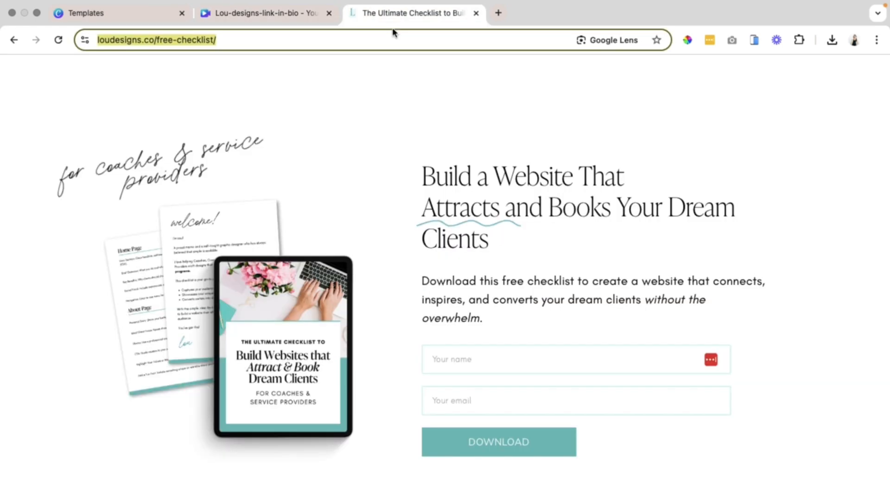
click(237, 41)
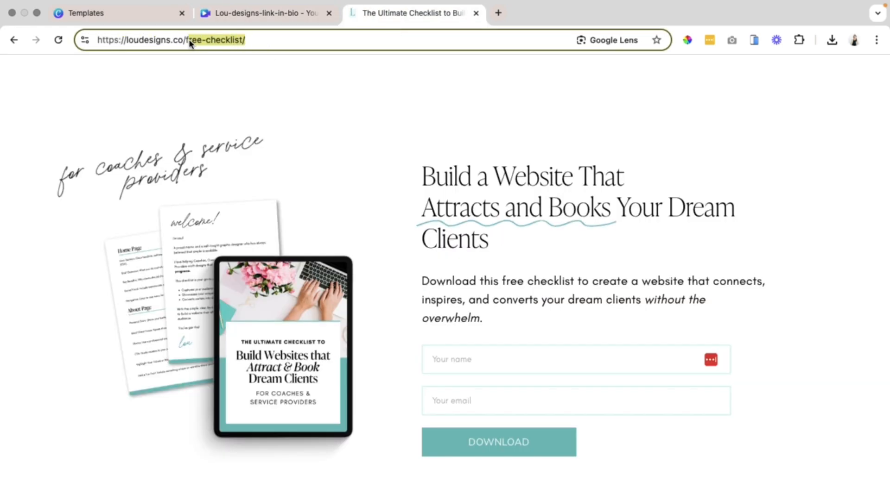
text(ser)
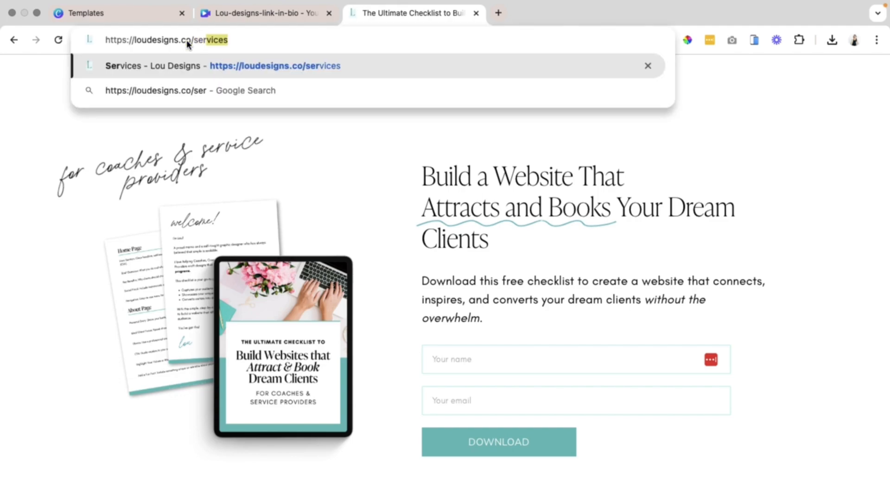
key(Return)
click(186, 40)
key(ctrl+c)
click(262, 13)
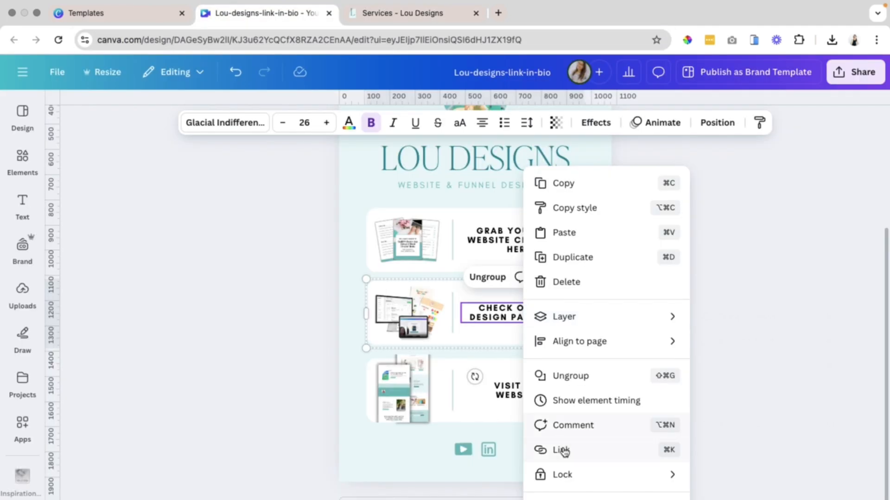
click(563, 450)
key(ctrl+v)
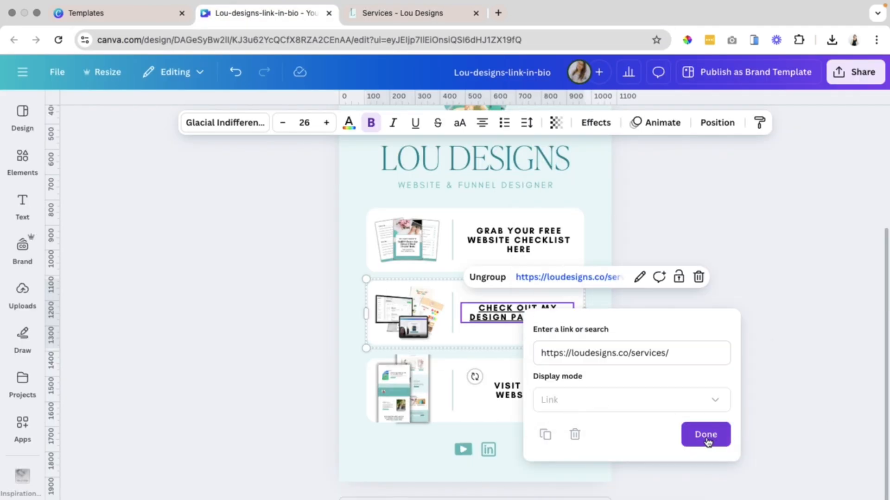
click(707, 438)
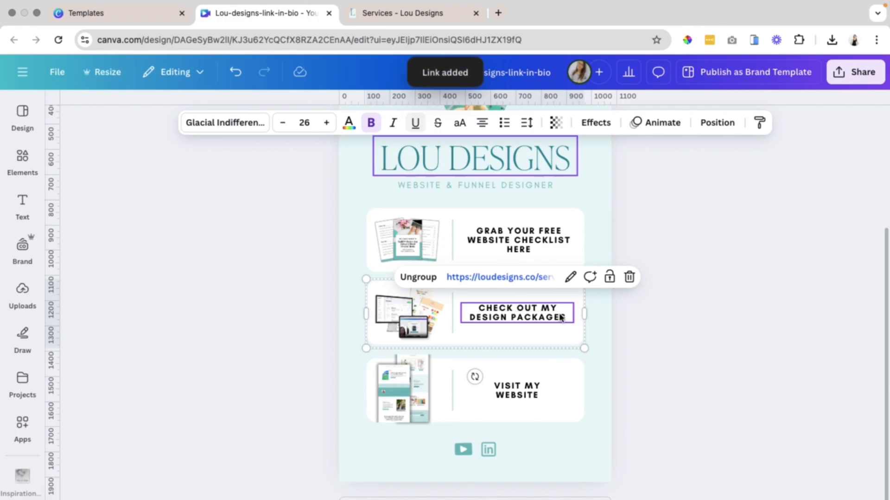
click(669, 426)
click(508, 385)
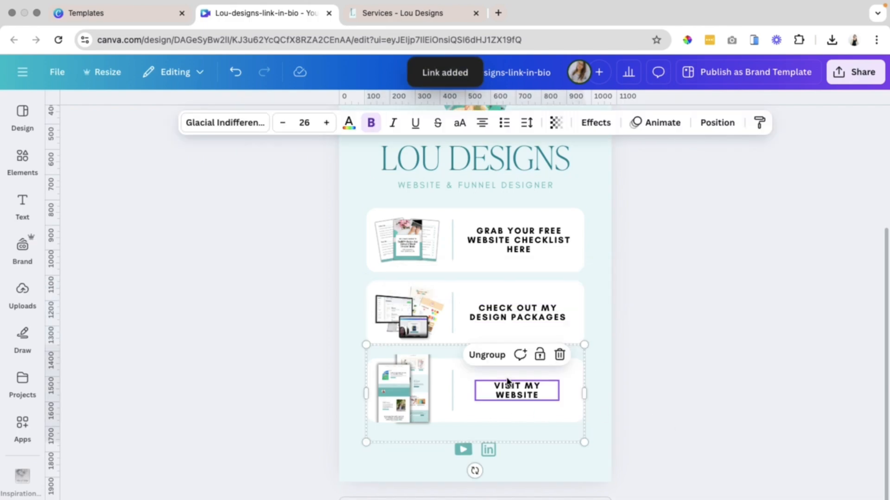
click(378, 12)
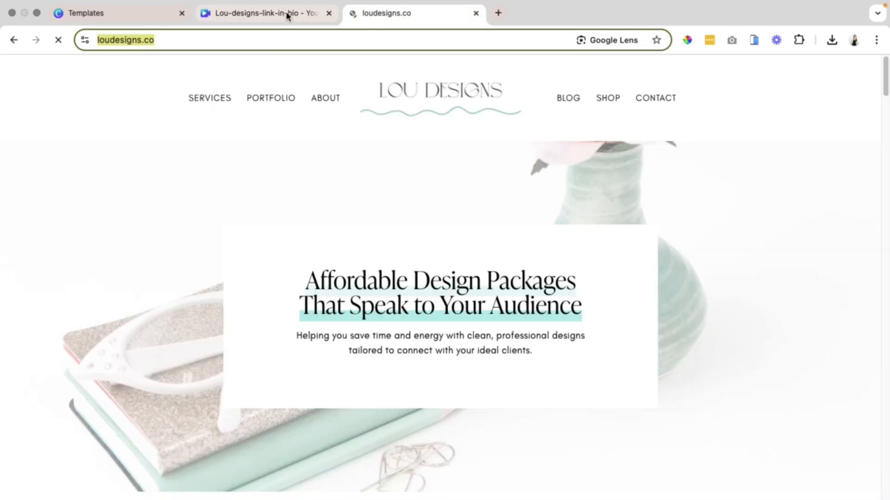
click(287, 14)
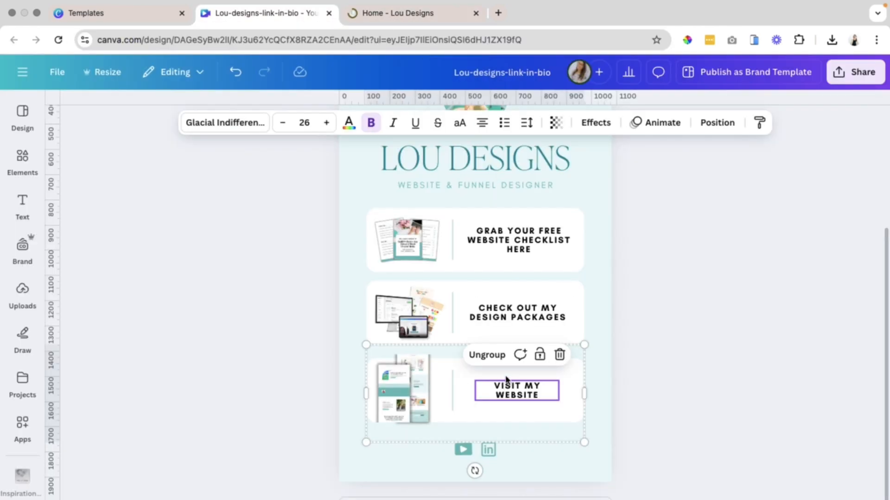
right_click(506, 380)
click(536, 462)
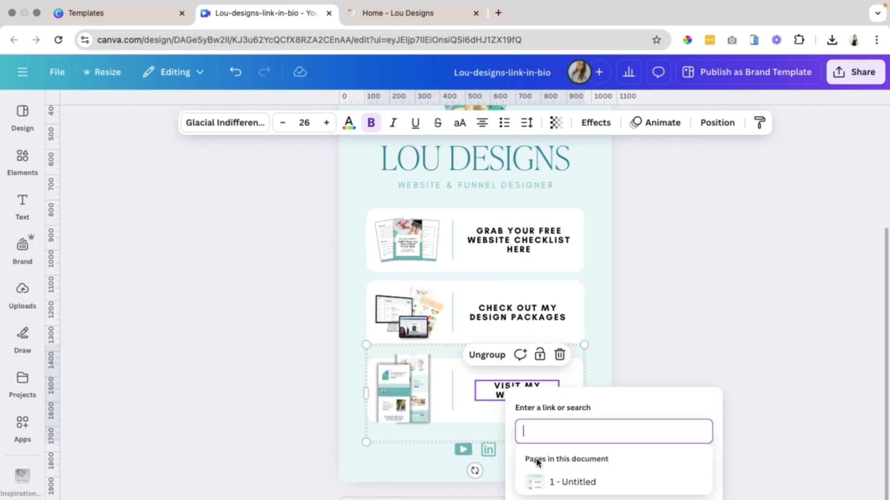
text(https://www.loudesigns.co)
key(Return)
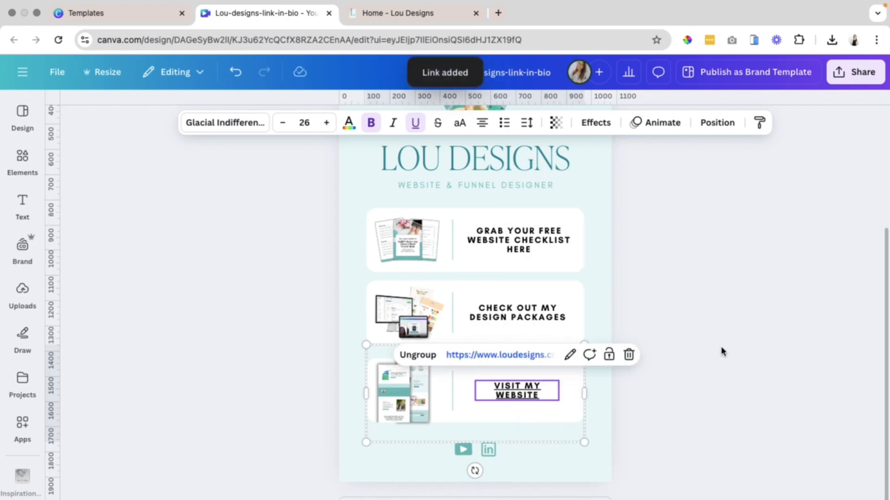
click(415, 125)
click(700, 435)
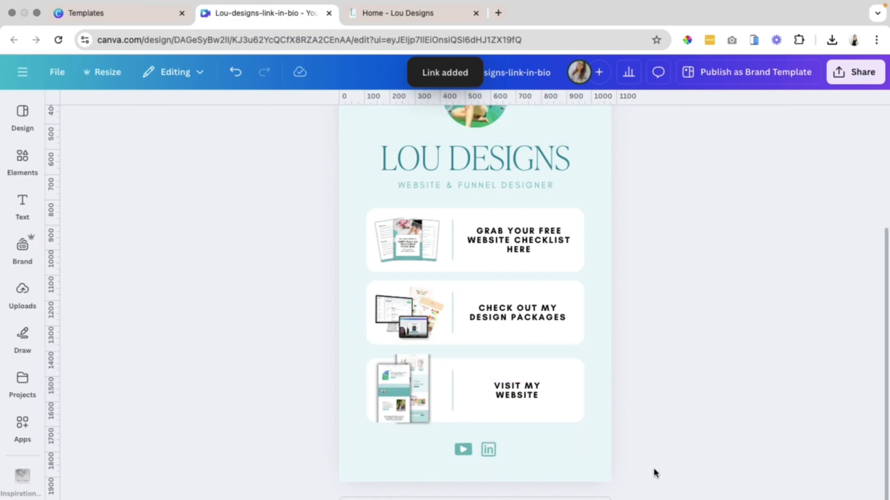
Open loudesigns.co/youtube in the third tab to reach the Lou Designs YouTube channel.
click(462, 456)
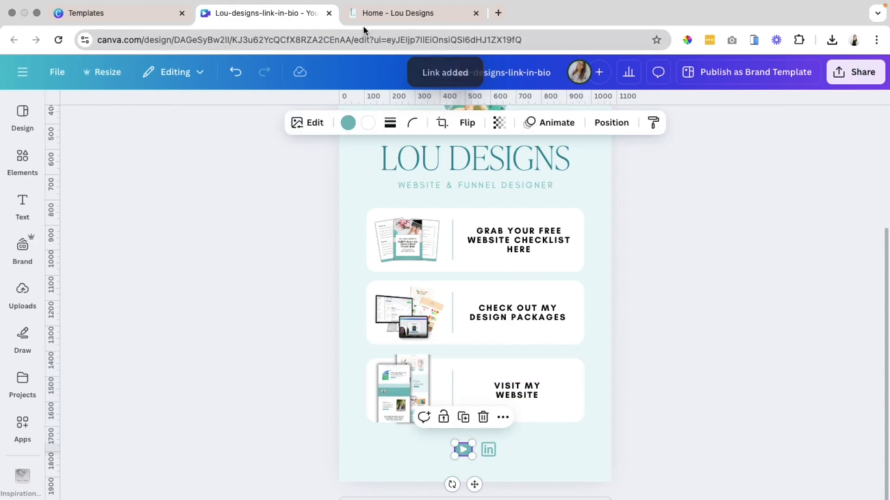
click(367, 17)
click(358, 42)
click(358, 43)
text(/youtube)
key(Return)
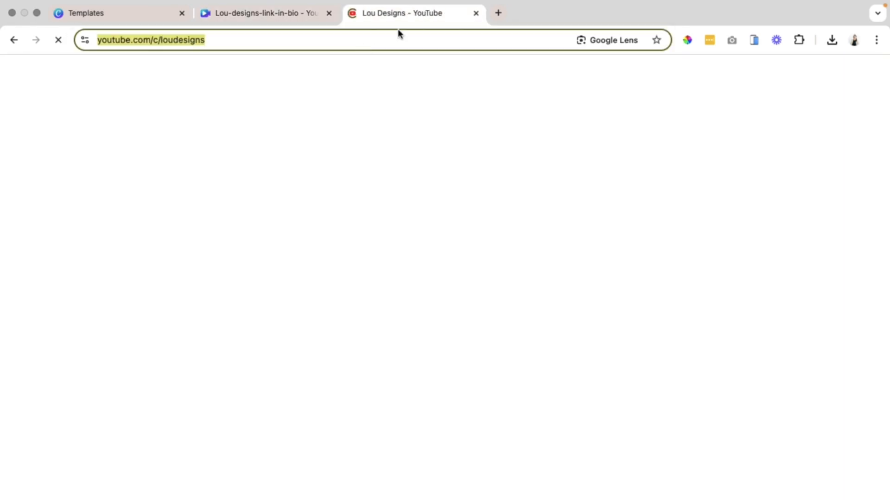
Link the YouTube icon under the cards to the YouTube channel address.
click(264, 14)
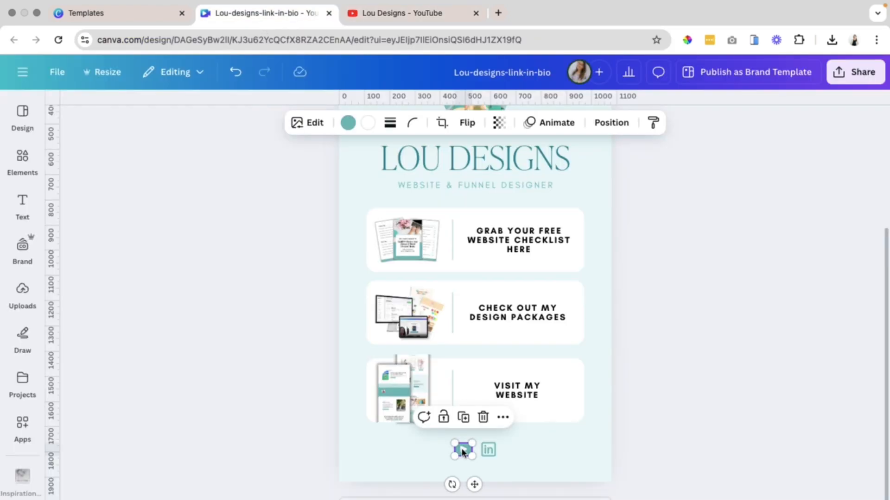
right_click(463, 449)
click(480, 450)
text(https://www.youtube.com/c/loudesigns)
key(Return)
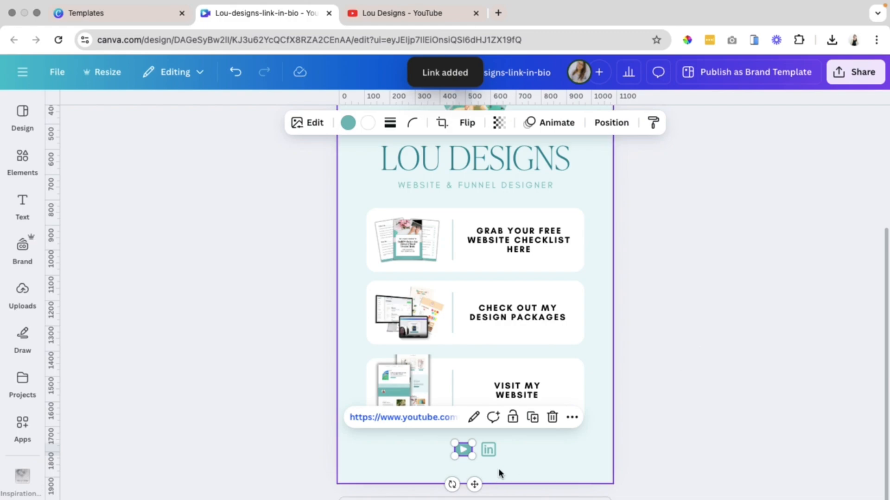
Open the Lou Designs LinkedIn profile at linkedin.com in the YouTube tab.
click(410, 13)
key(super+a)
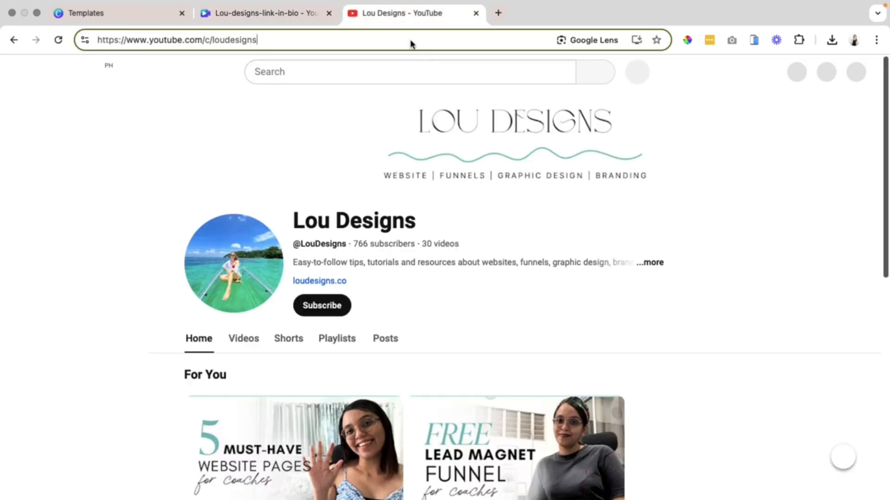
text(linkedin.com)
key(Return)
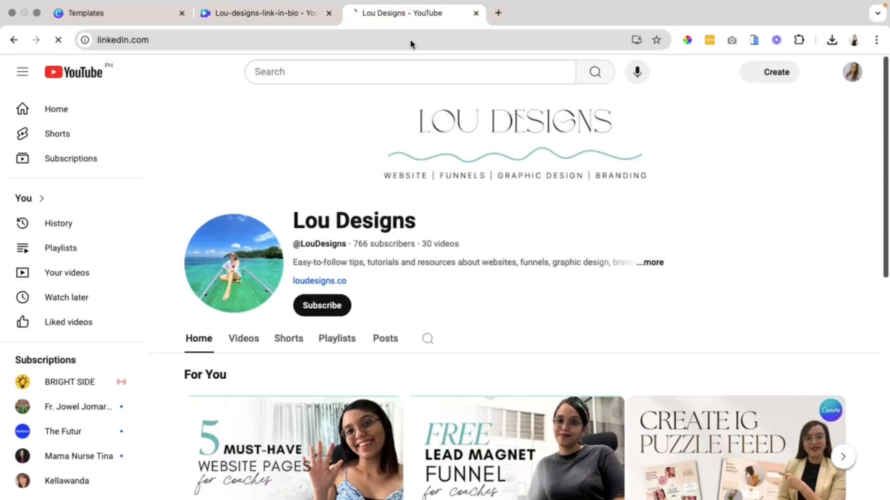
click(291, 144)
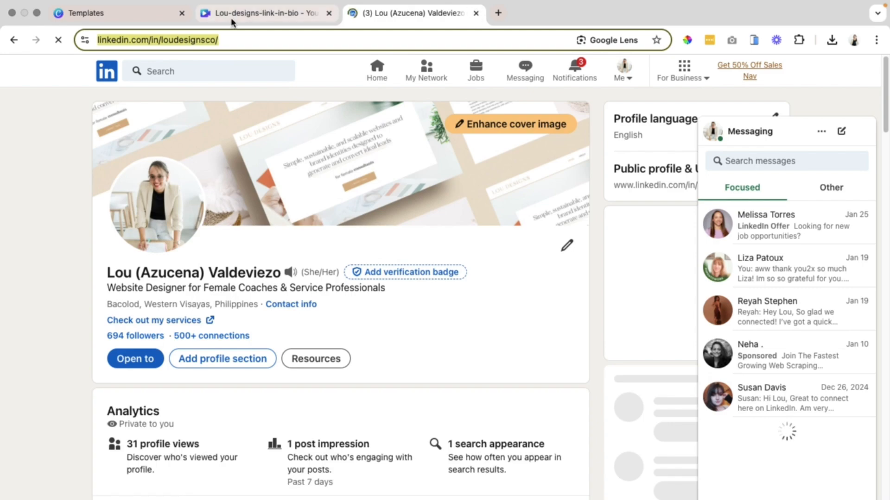
Link the LinkedIn icon under the cards to the LinkedIn profile address.
click(231, 14)
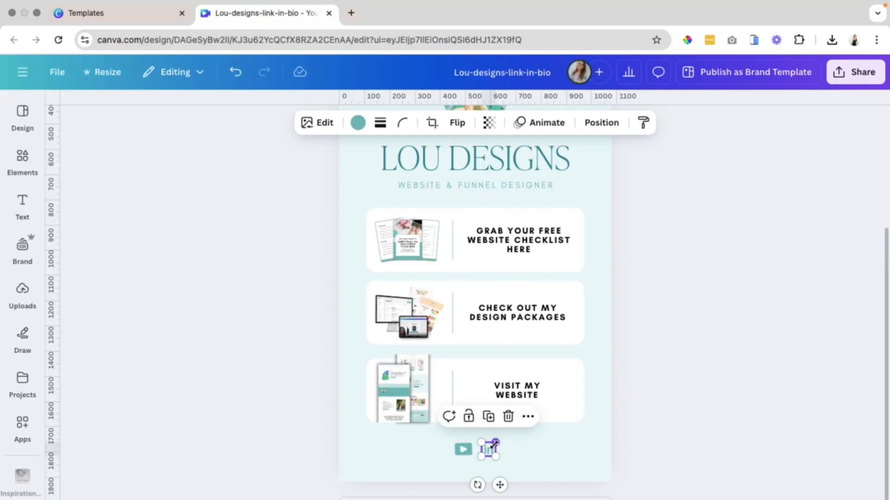
right_click(489, 452)
click(533, 450)
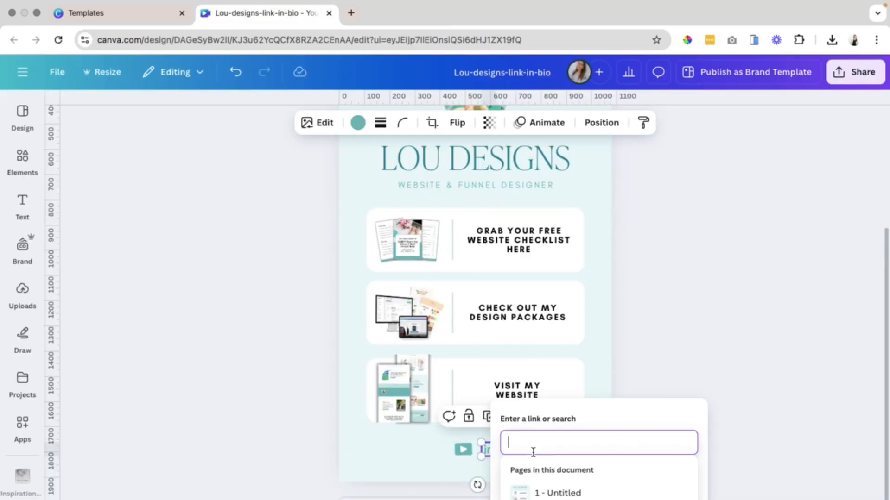
text(https://www.linkedin.com/in/loudesignsco/)
key(Return)
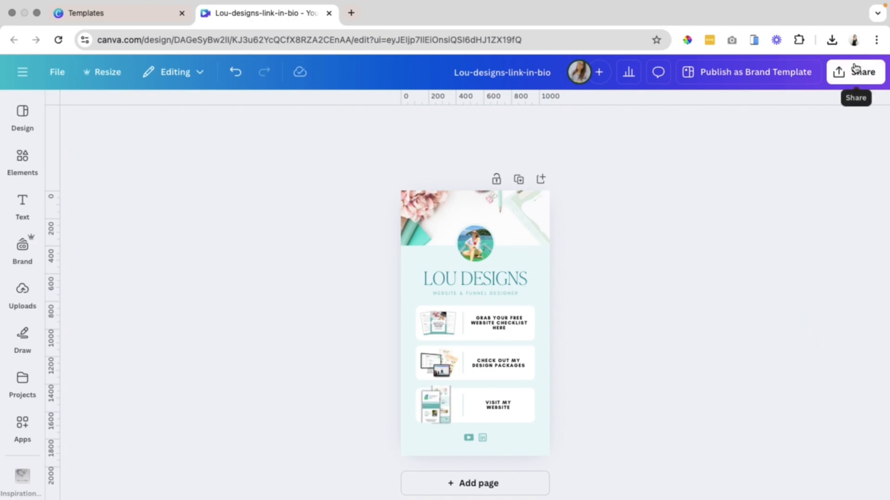
Open the Website publishing option from the design's share options.
click(854, 77)
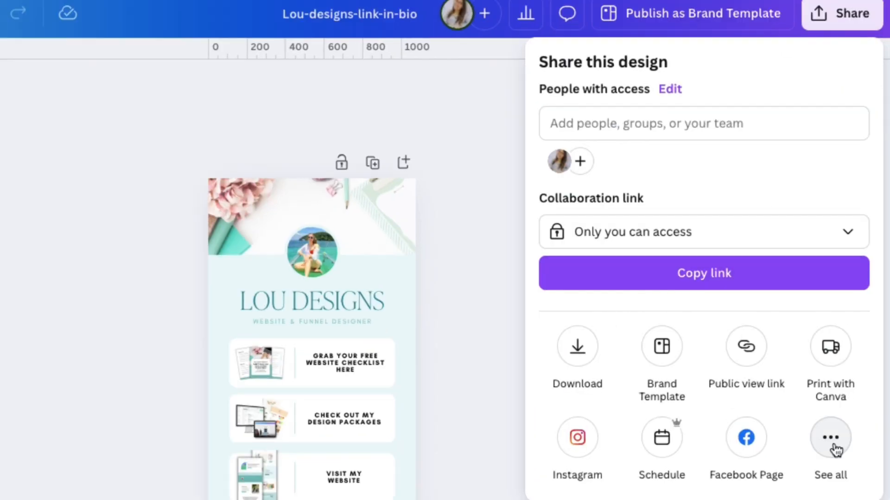
click(833, 443)
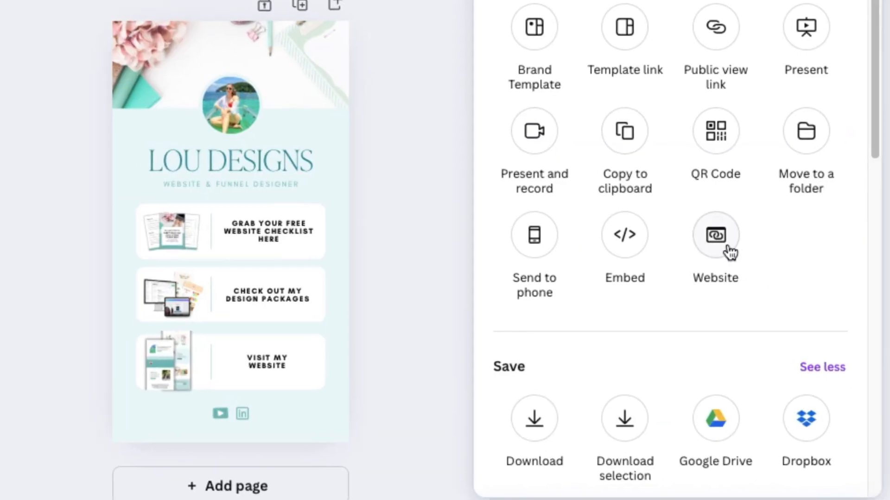
click(740, 371)
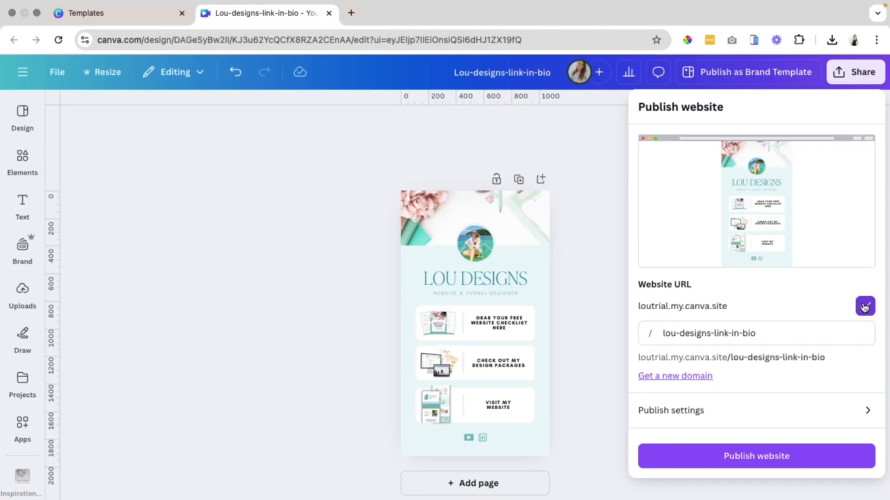
Try to change the website URL path to link-in-bio.
click(728, 329)
drag(813, 340, 663, 333)
click(671, 332)
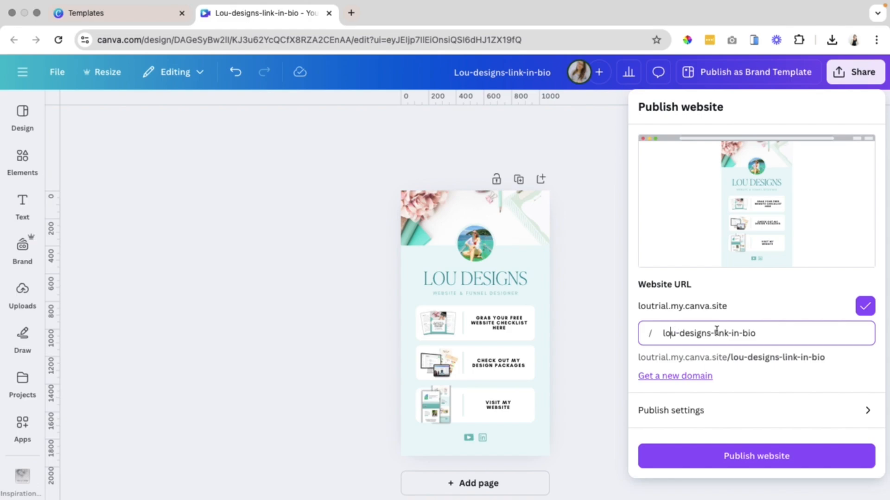
drag(781, 333, 647, 331)
text(l)
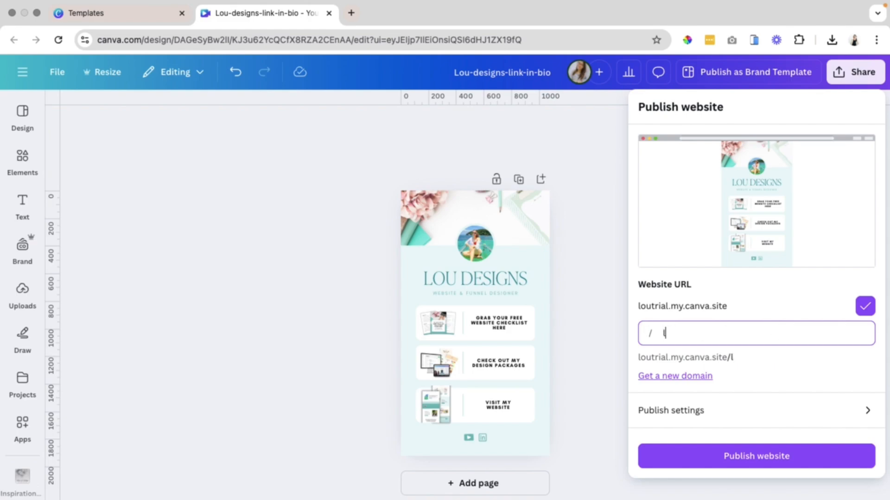
text(ink-in-bio)
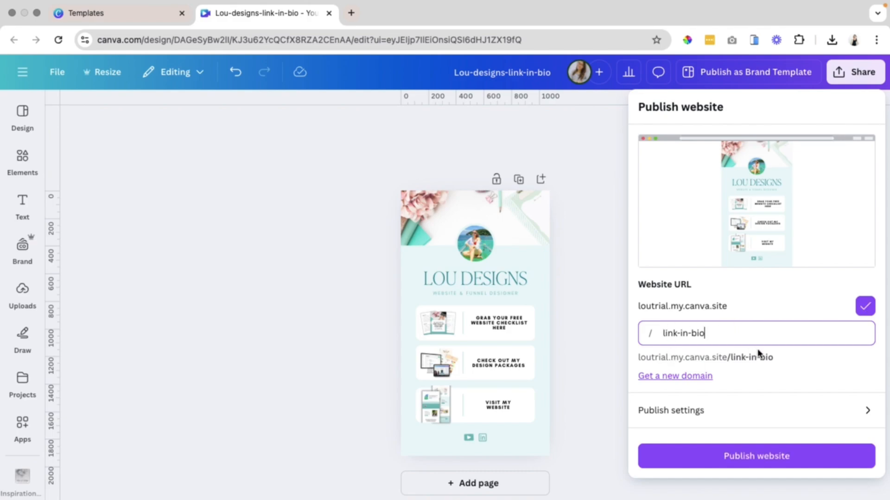
click(798, 368)
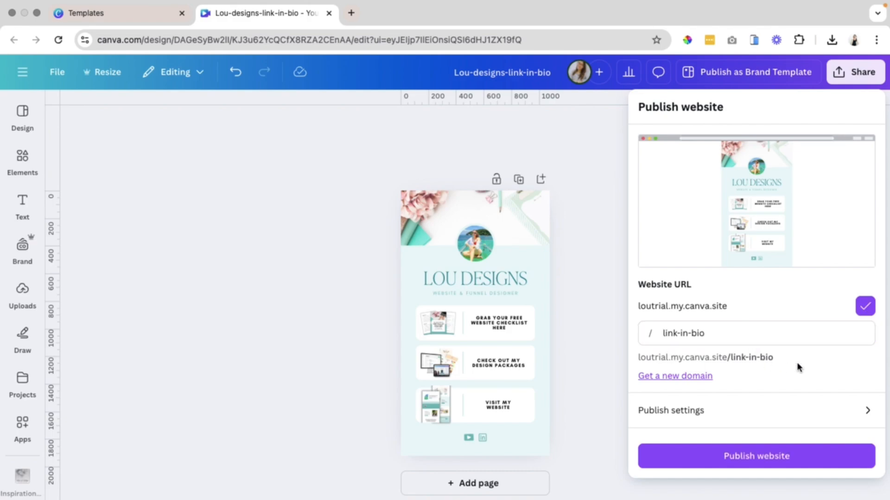
Review the publish settings and advanced settings, then publish the website.
click(866, 412)
click(754, 234)
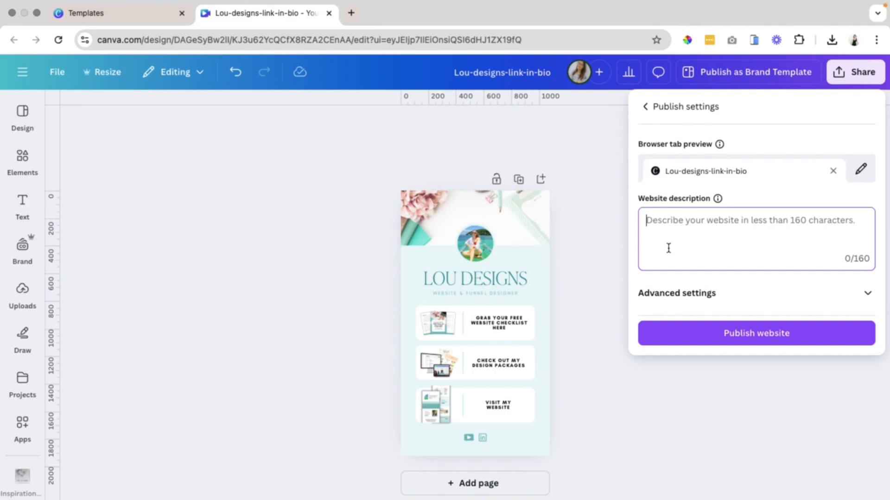
click(690, 294)
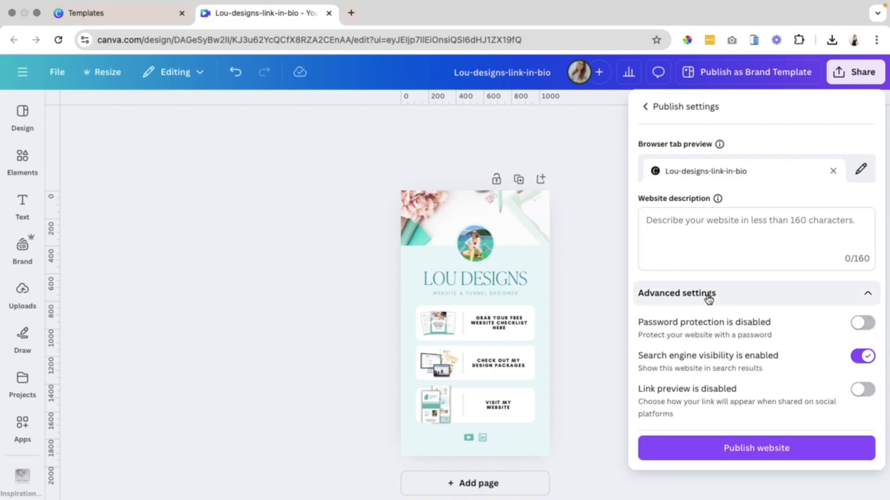
click(648, 105)
click(768, 457)
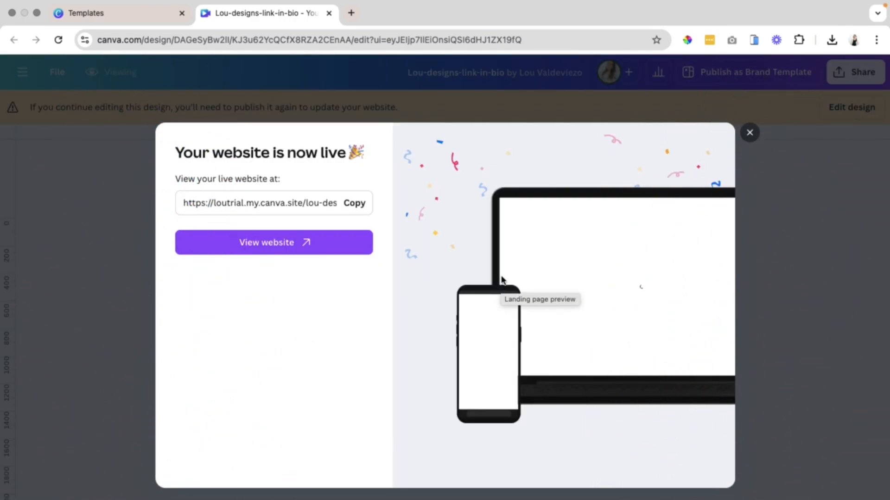
Copy the live website's URL.
click(355, 211)
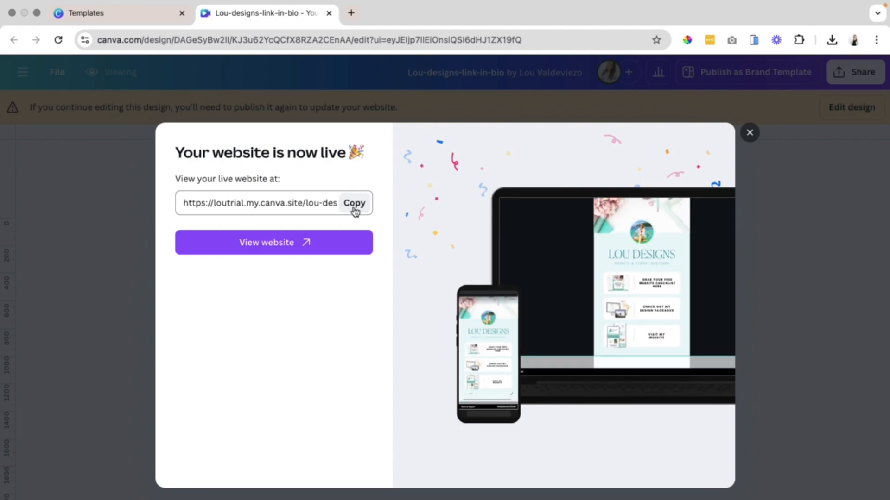
click(352, 211)
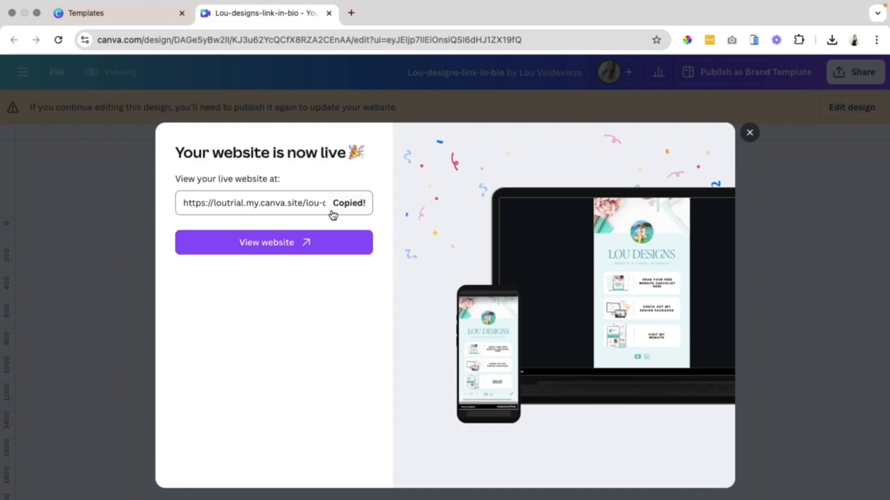
click(245, 212)
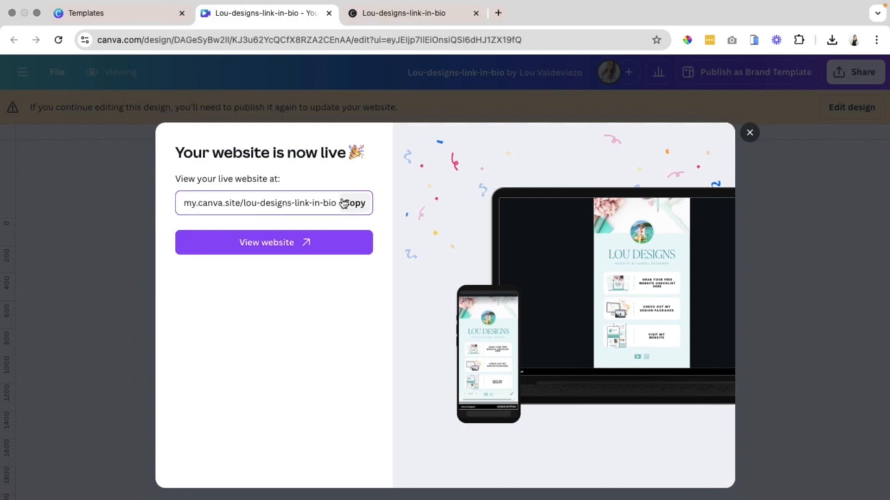
drag(333, 203, 183, 202)
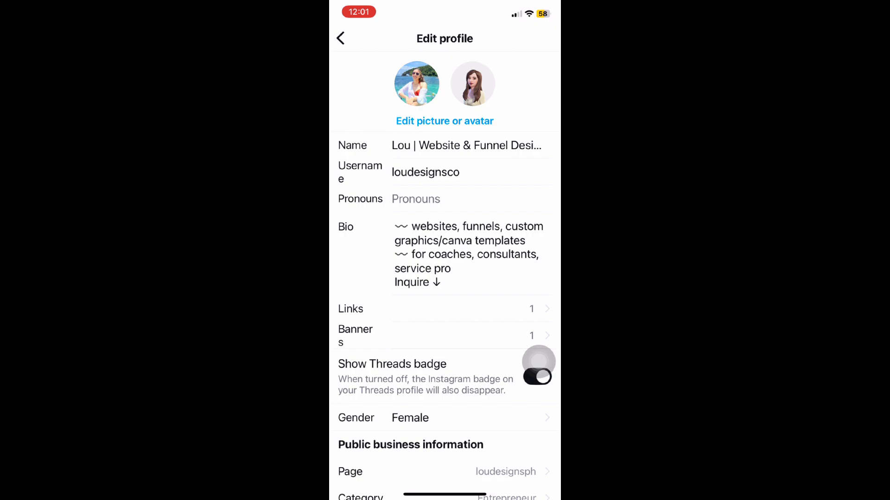
In Instagram's edit profile, add an external link with the copied site URL titled my links.
click(445, 309)
click(417, 135)
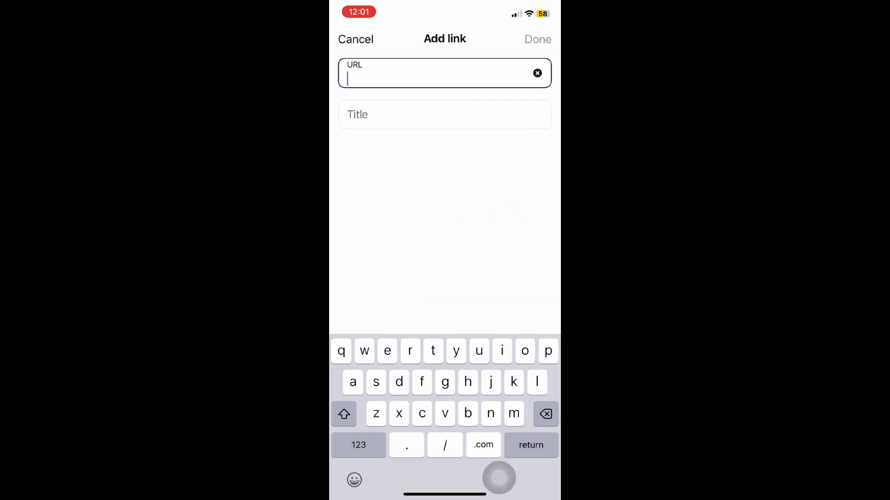
click(348, 79)
click(361, 48)
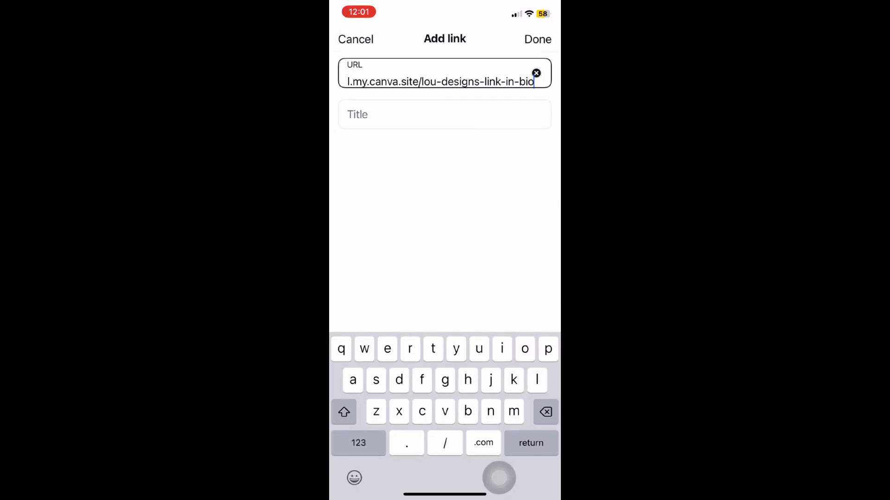
click(417, 114)
text(my mink)
key(BackSpace)
key(BackSpace)
key(BackSpace)
key(BackSpace)
text(links)
click(537, 39)
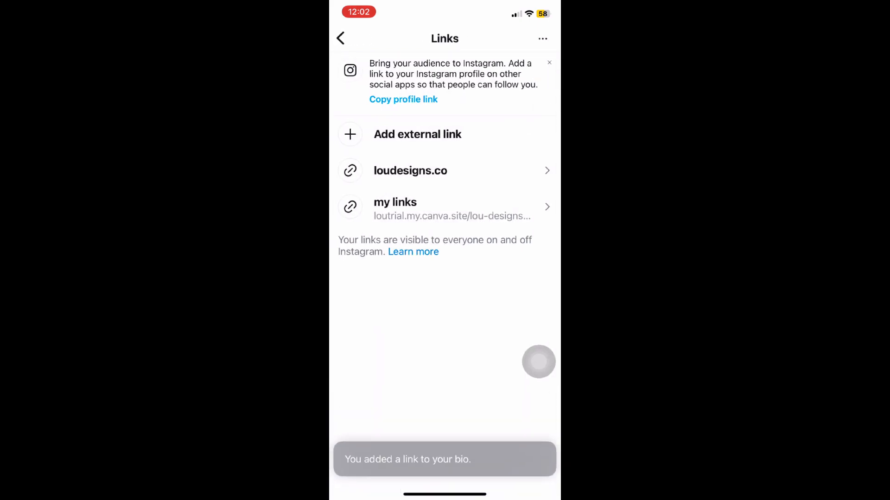
Return to the Instagram profile and open the my links bio link.
click(341, 39)
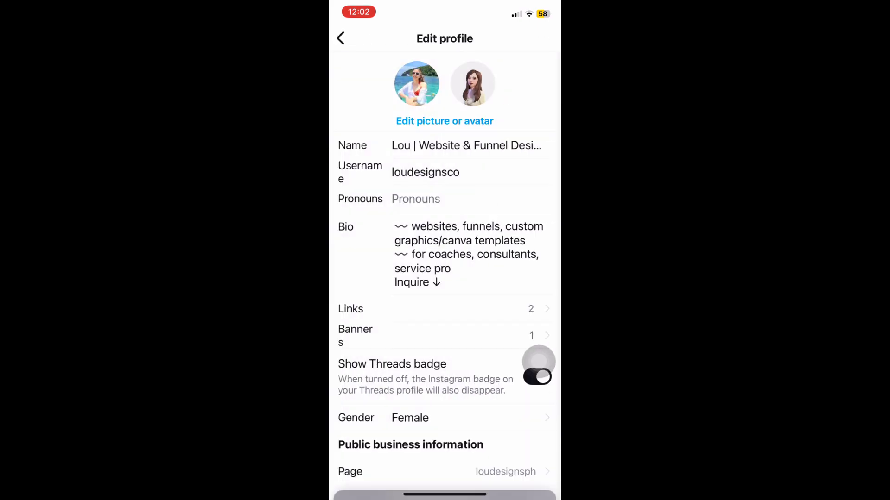
click(339, 38)
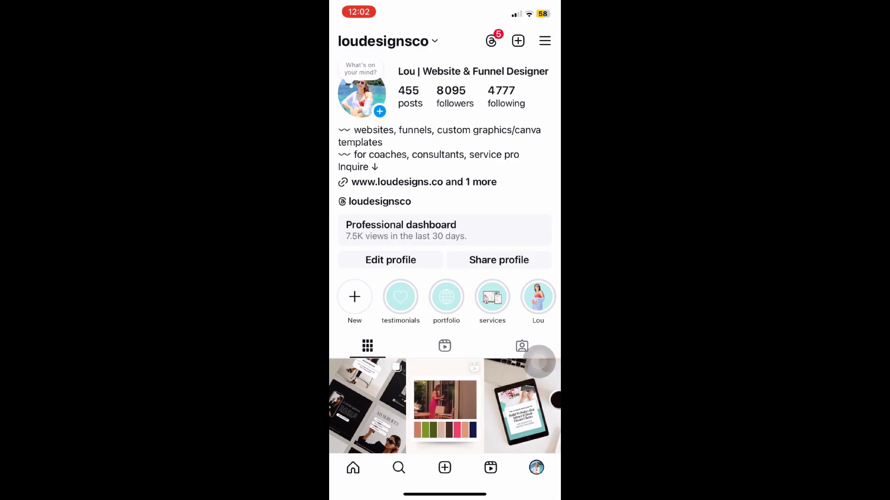
click(424, 182)
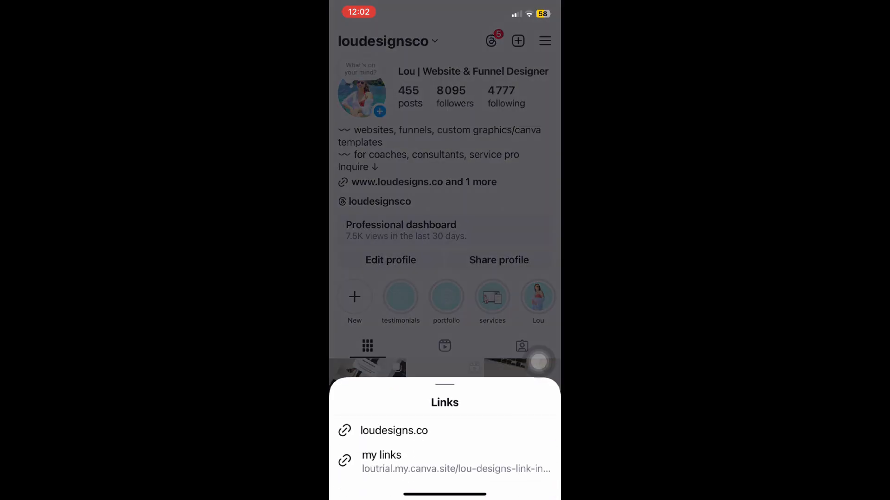
click(398, 462)
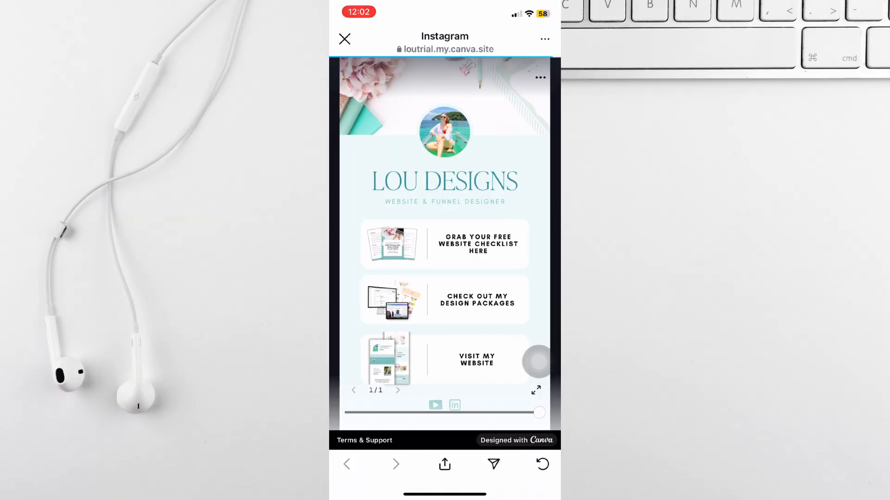
Test the free checklist and design packages cards on the live link-in-bio page.
click(538, 362)
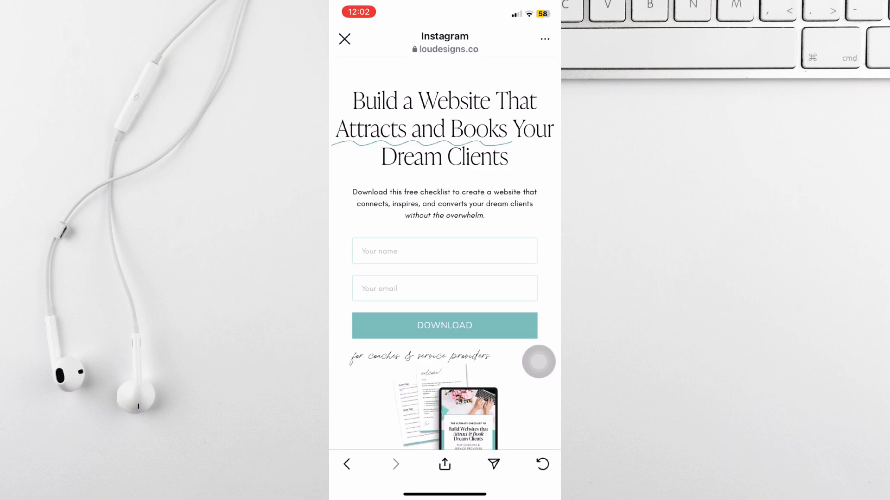
click(346, 464)
click(477, 300)
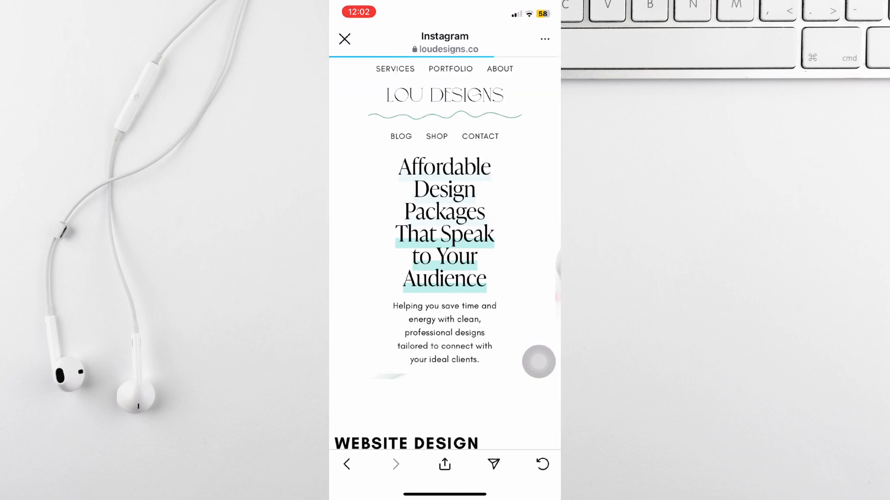
click(346, 464)
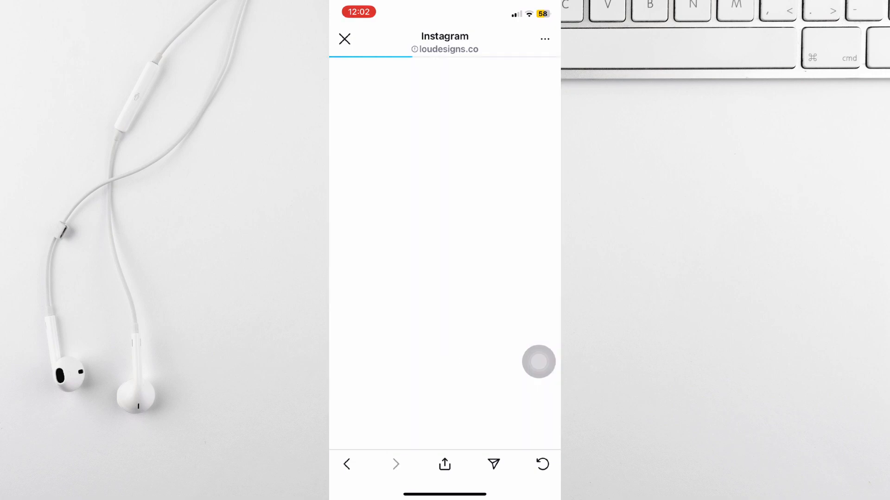